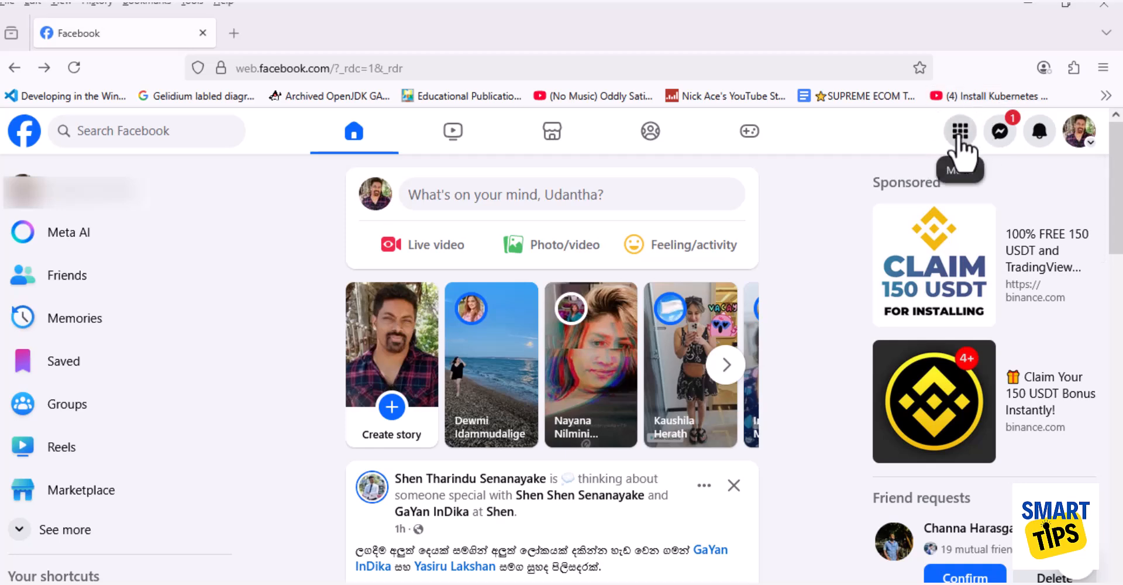
# - Open the Pages section listing the Pages you manage
pyautogui.click(959, 131)
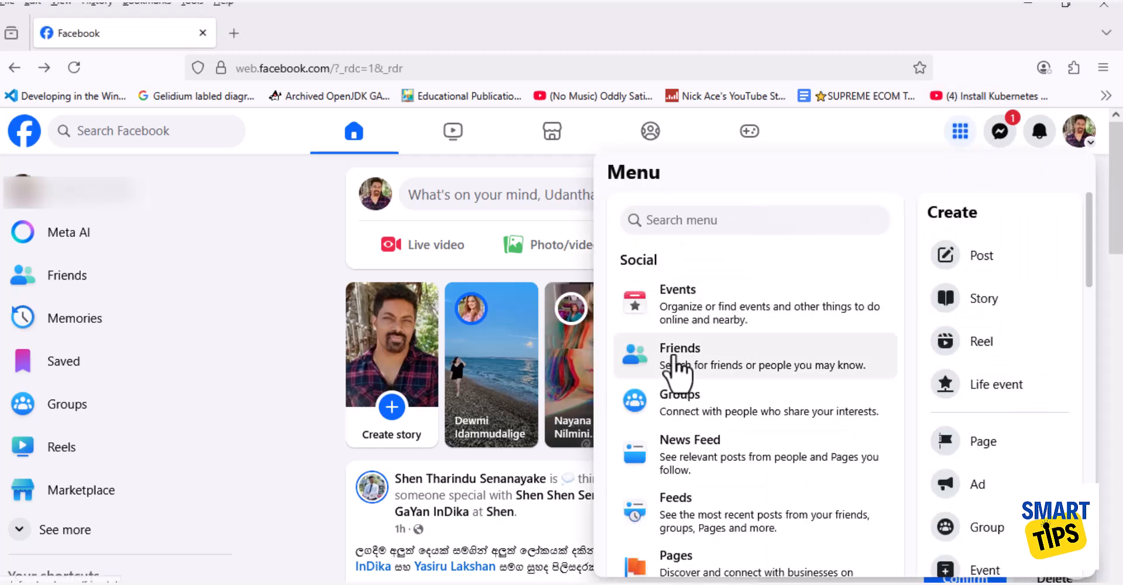
pyautogui.scroll(-1, 672, 469)
pyautogui.scroll(-3, 673, 470)
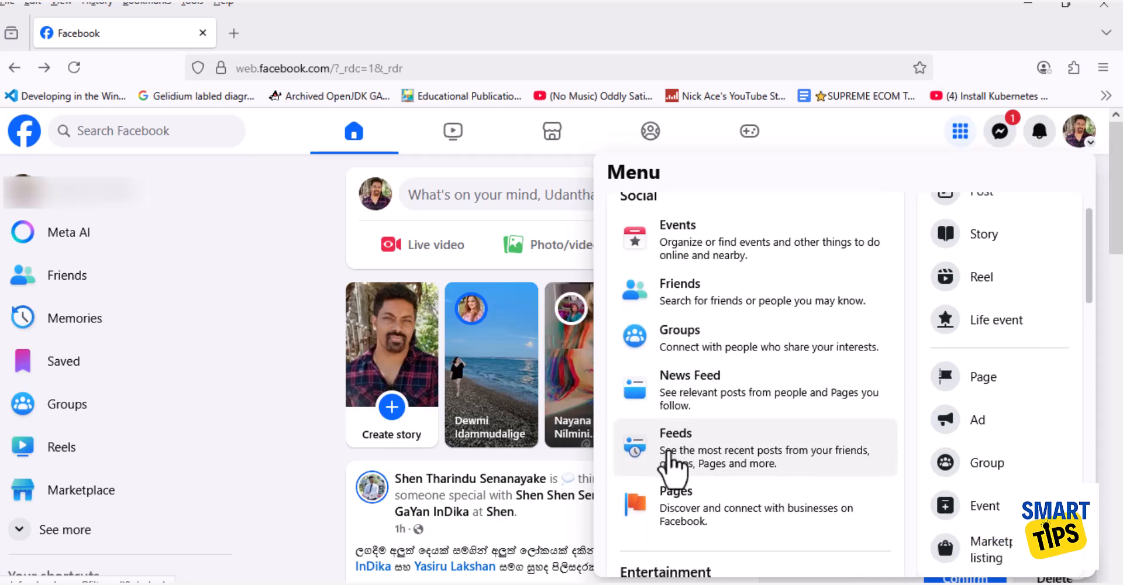
pyautogui.click(667, 455)
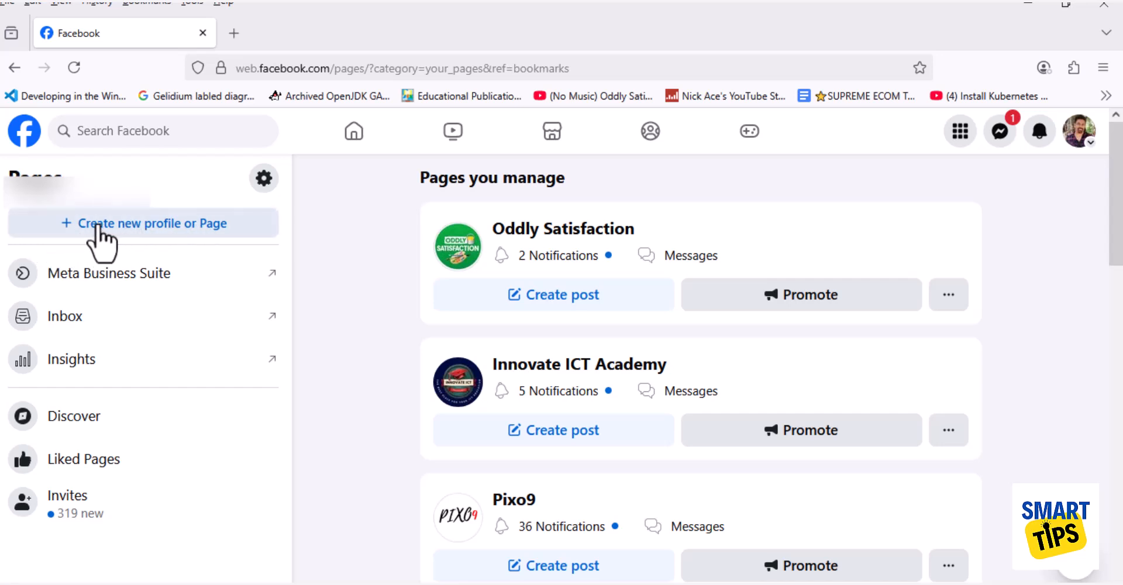
# - Start creating a new Public Page and proceed to its details form
pyautogui.click(176, 230)
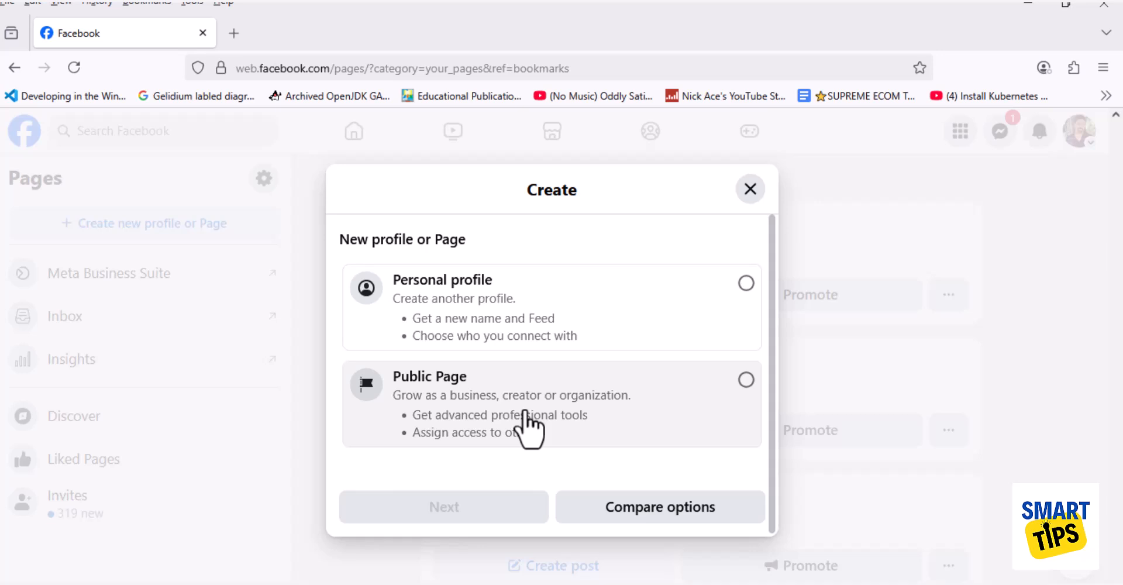
pyautogui.click(456, 409)
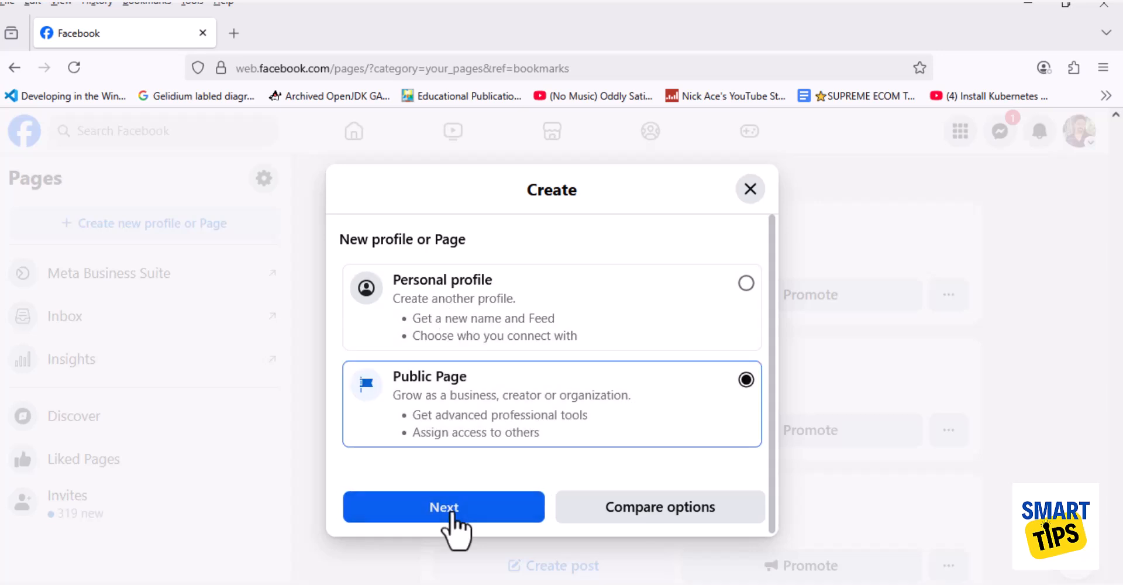
pyautogui.click(444, 507)
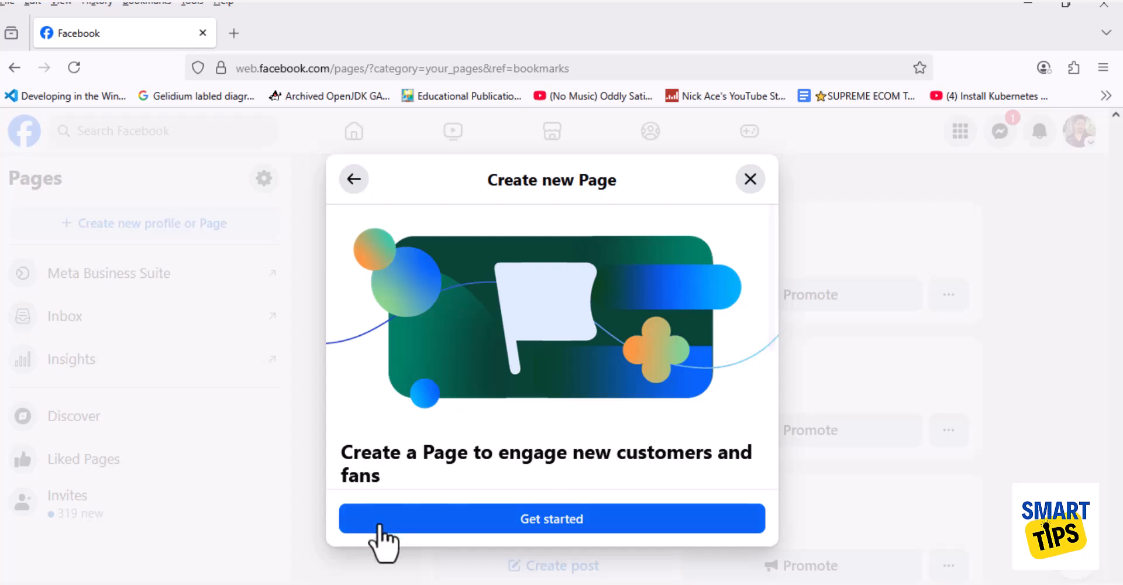
pyautogui.click(536, 524)
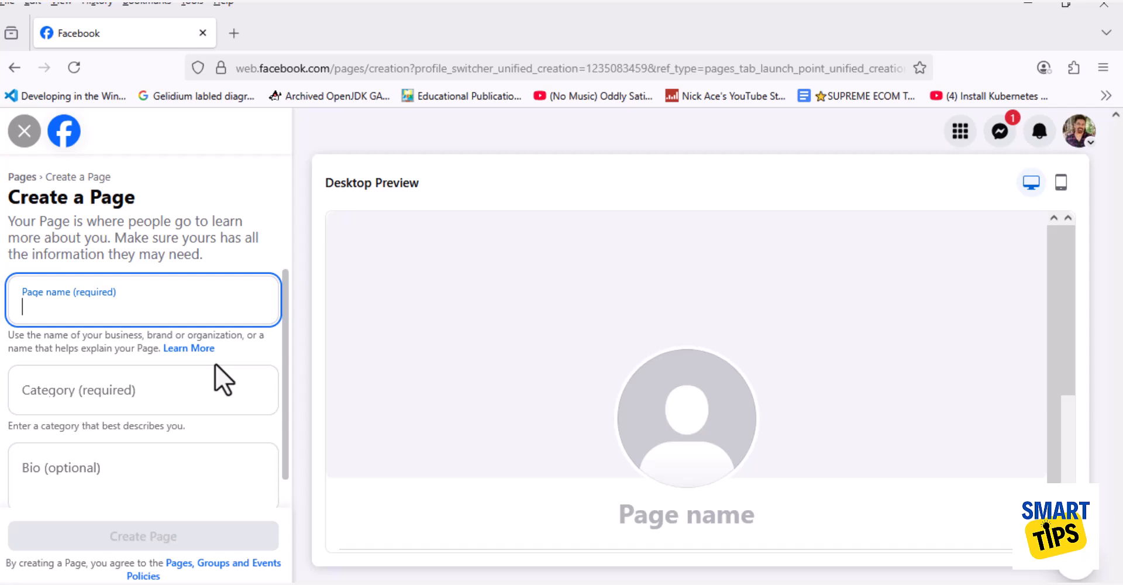
# - Name the Page "My Business" and assign the categories Internet Marketing Service, Electronics and Electronics Store
pyautogui.write('My ')
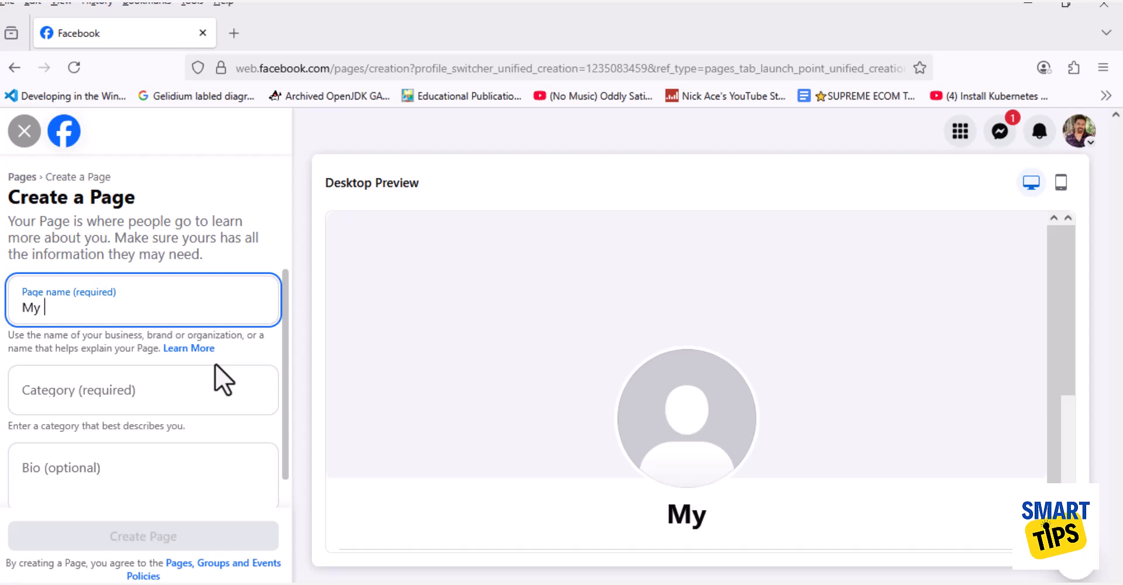
pyautogui.write('Business')
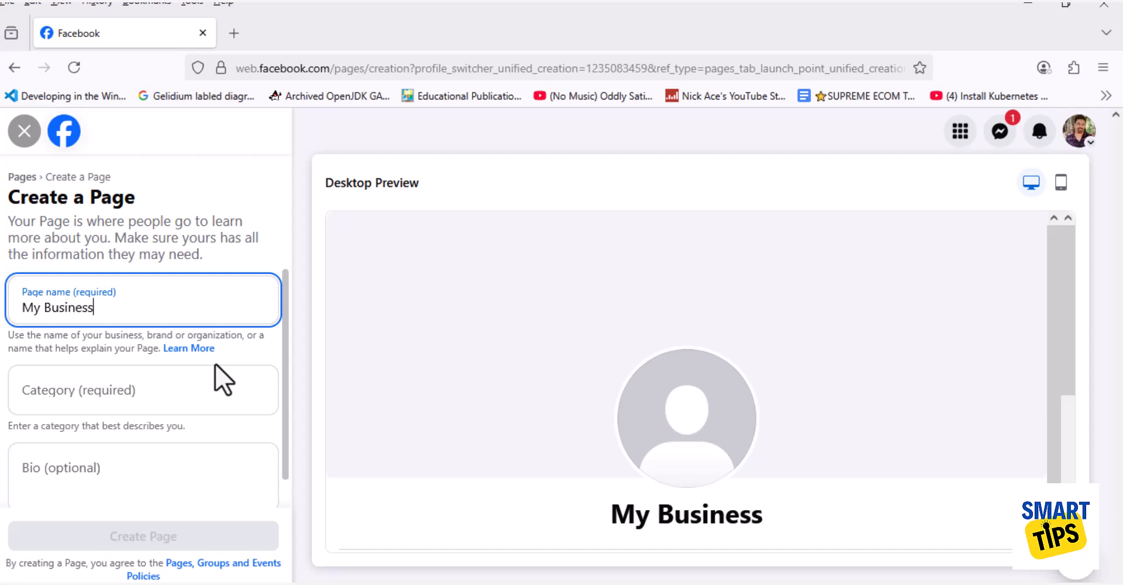
pyautogui.click(92, 391)
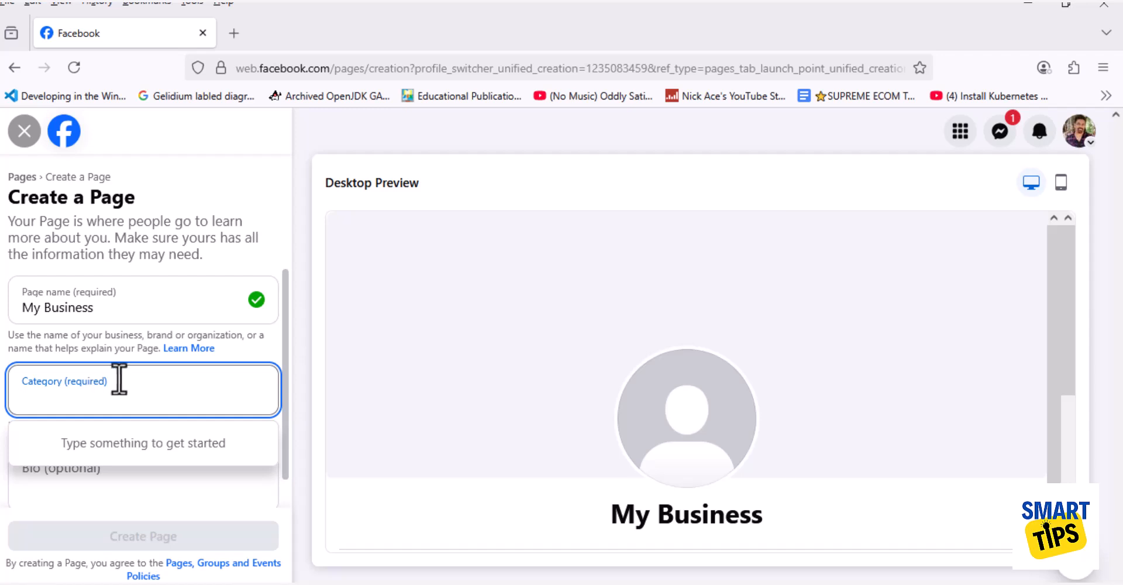
pyautogui.scroll(-1, 131, 399)
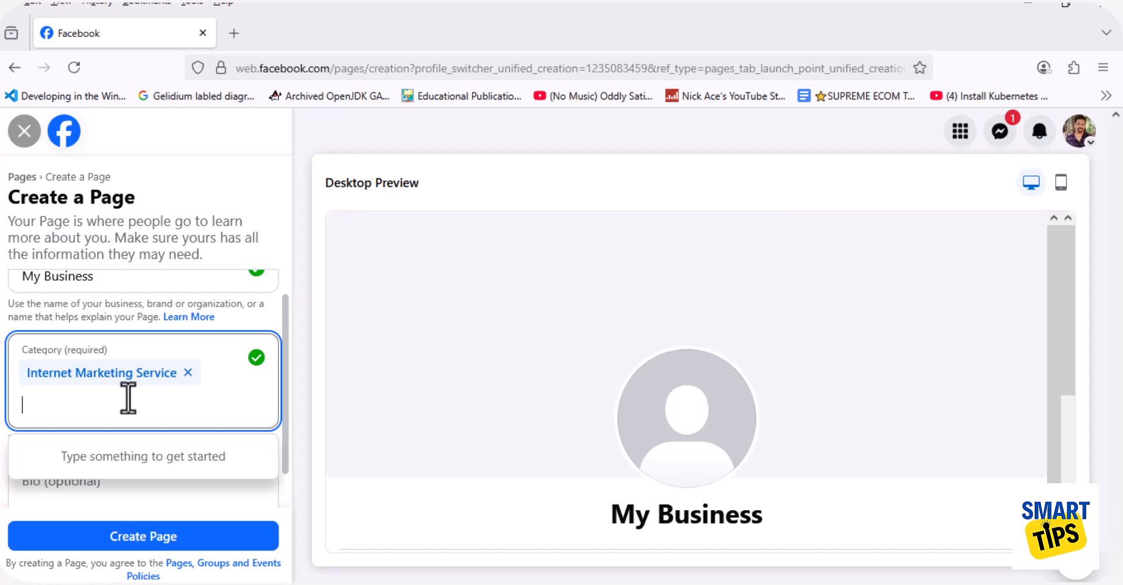
pyautogui.write('elec')
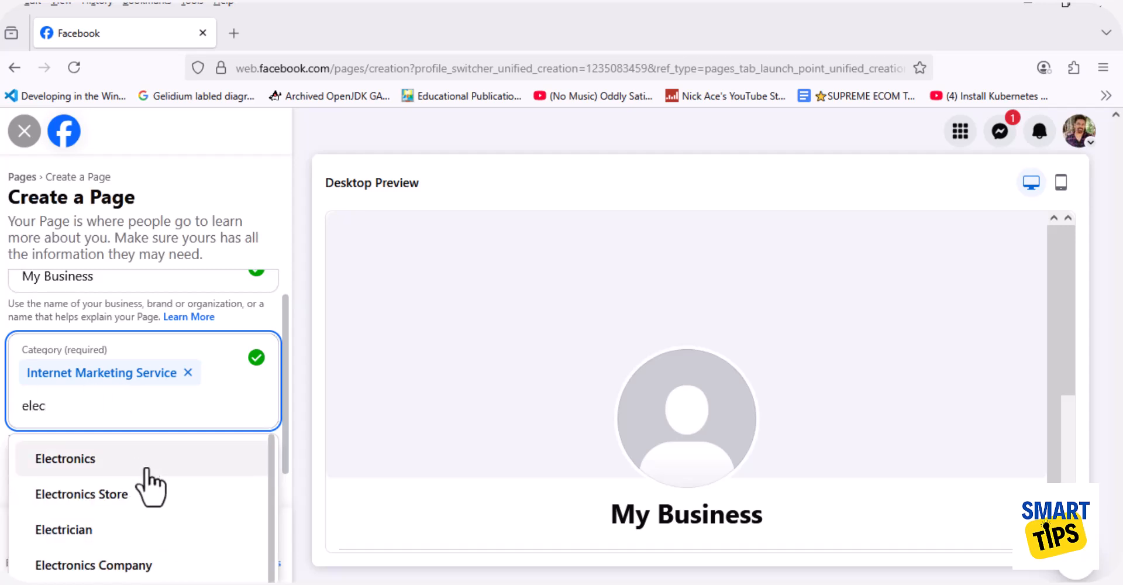
pyautogui.click(100, 463)
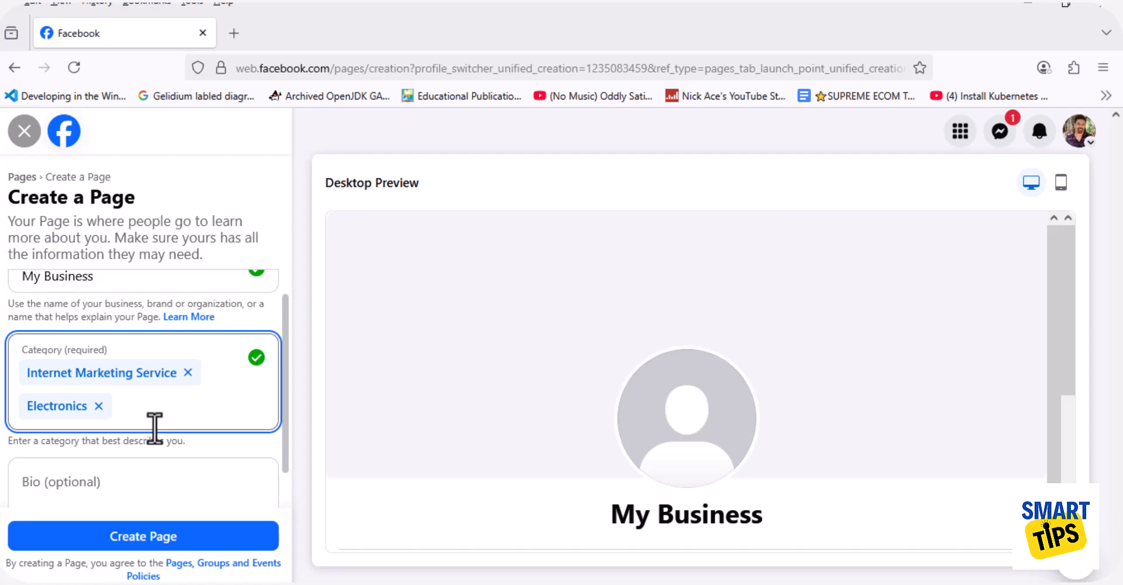
pyautogui.write('elec')
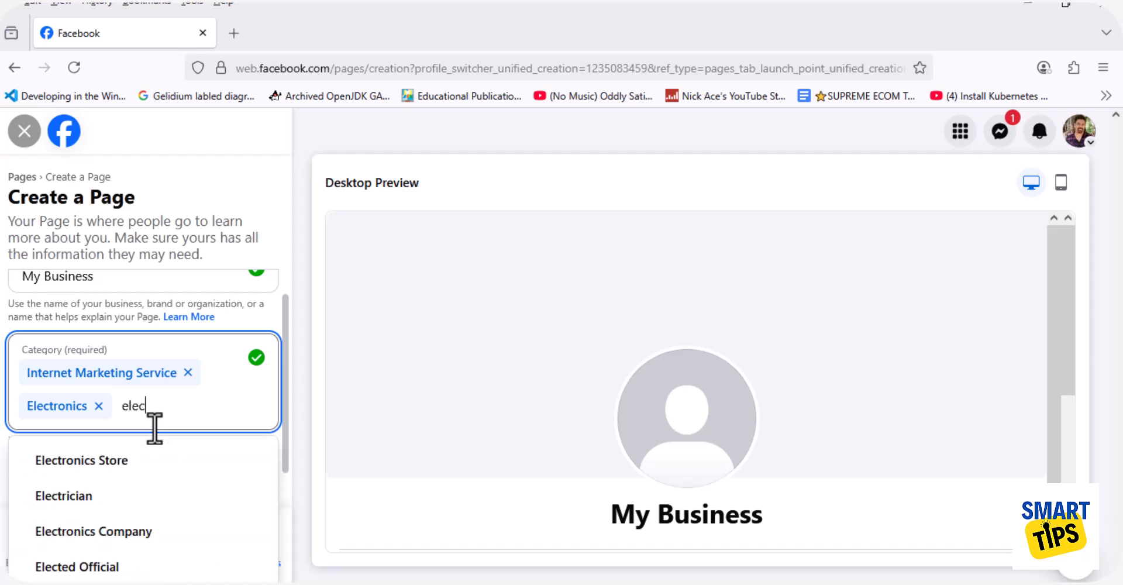
pyautogui.click(105, 468)
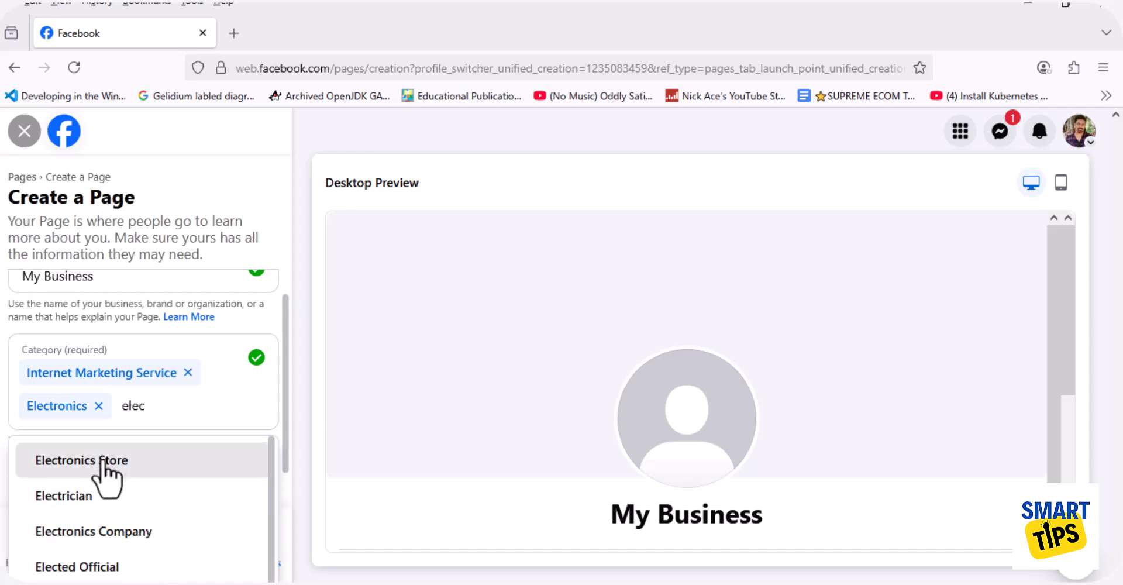
# - Enter the bio "Our target is your satisfaction" for the Page
pyautogui.click(106, 439)
pyautogui.write('Our')
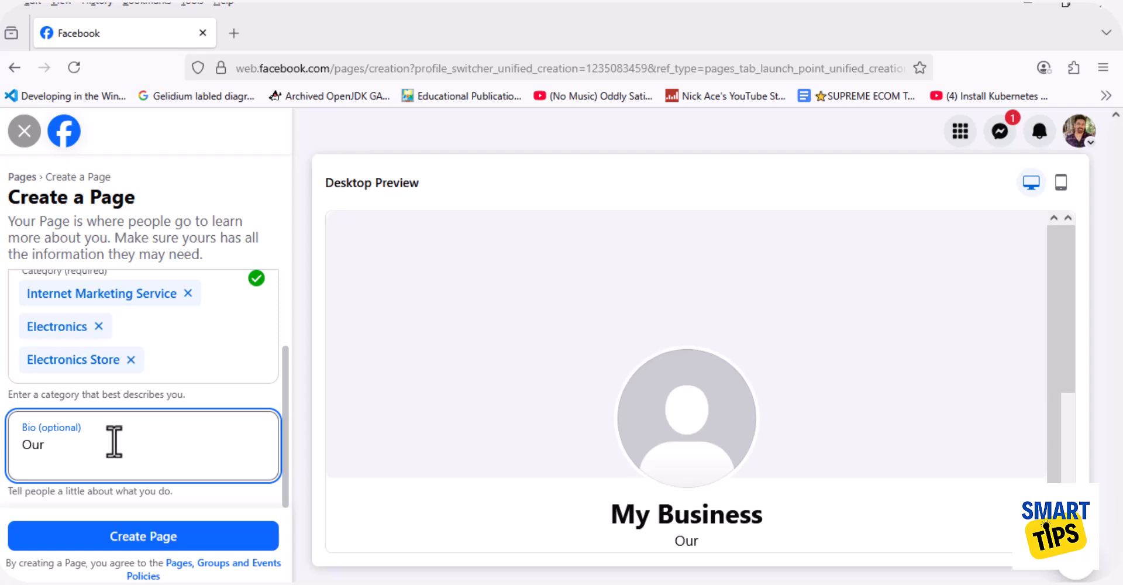
pyautogui.write('targ')
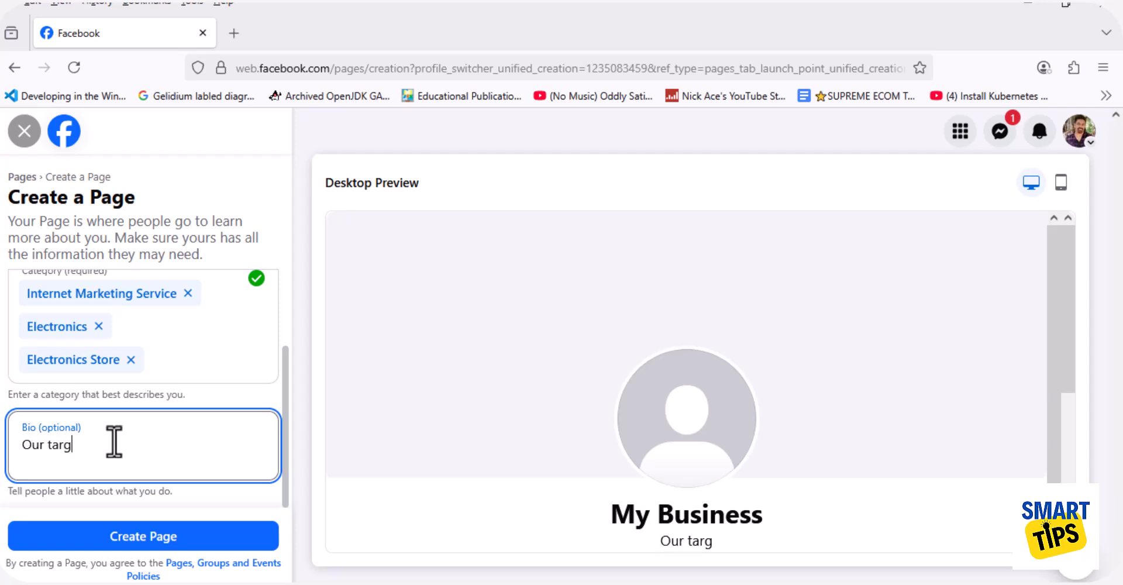
pyautogui.write('et is ')
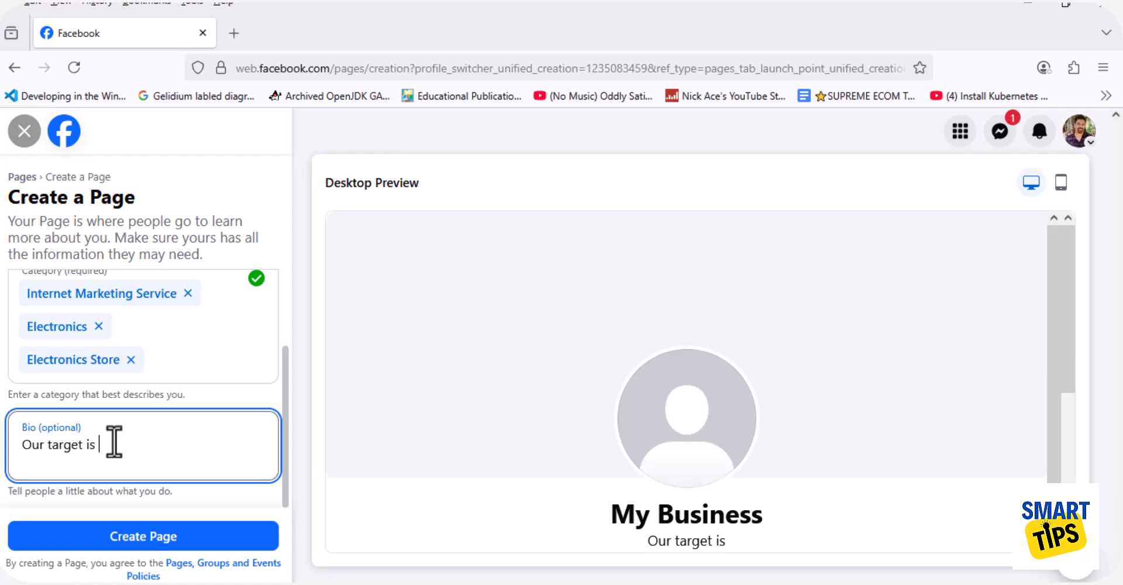
pyautogui.write('your sa')
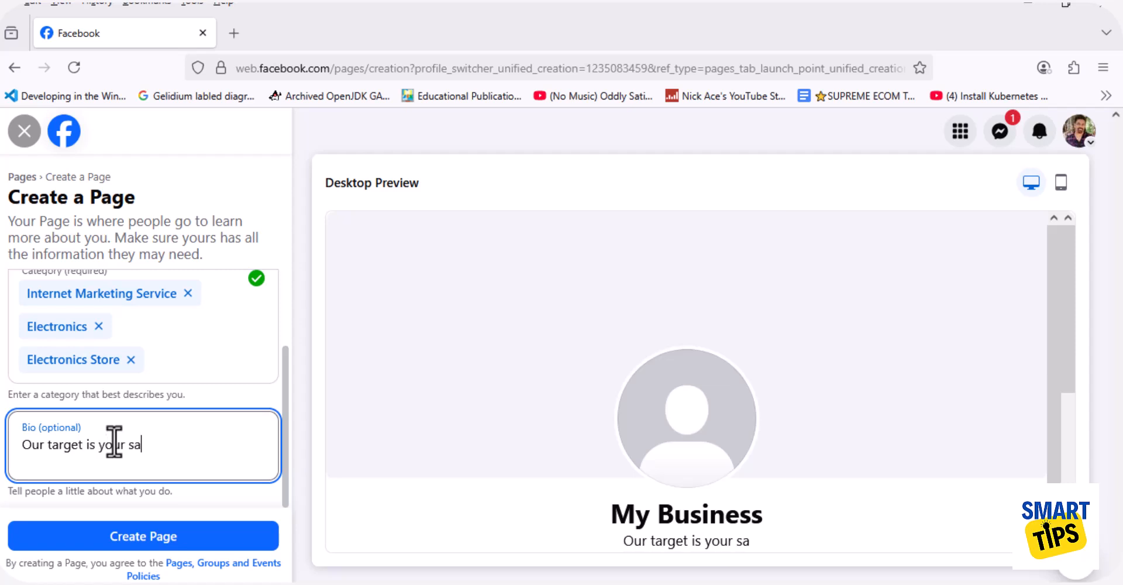
pyautogui.write('tisfaction')
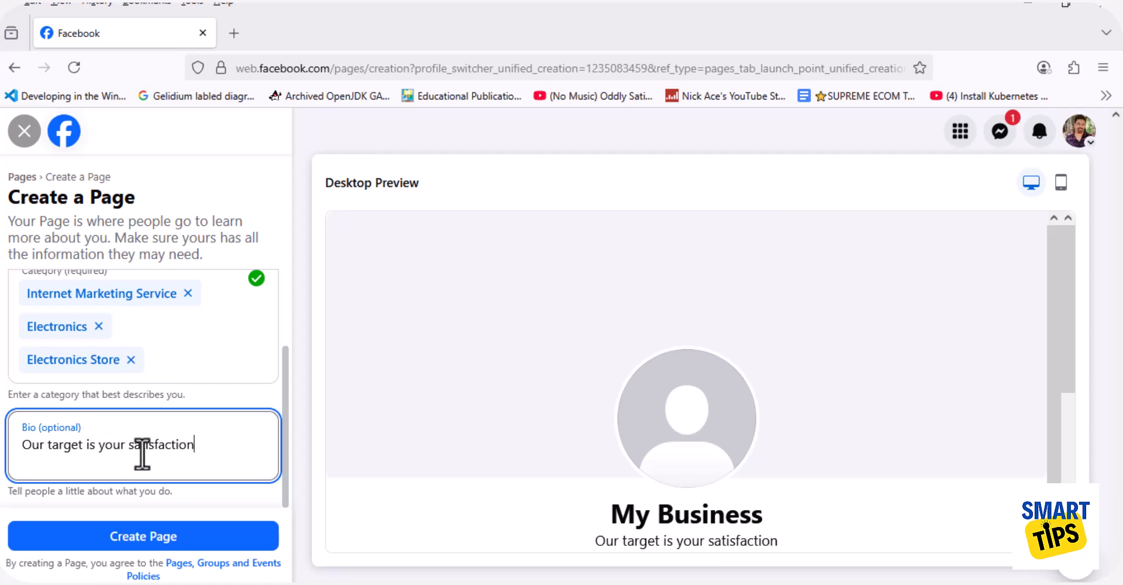
# - Capitalize the bio as "Our Target is Your Satisfaction" and create the Page
pyautogui.click(134, 445)
pyautogui.press('BackSpace')
pyautogui.write('S')
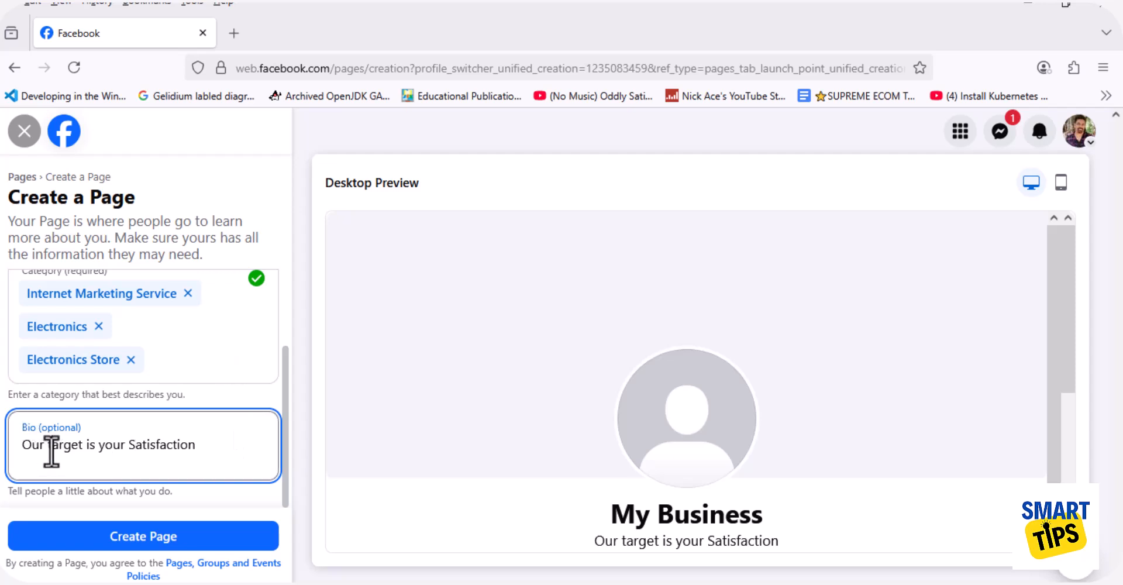
pyautogui.click(53, 446)
pyautogui.press('BackSpace')
pyautogui.write('T')
pyautogui.click(106, 446)
pyautogui.press('BackSpace')
pyautogui.write('Y')
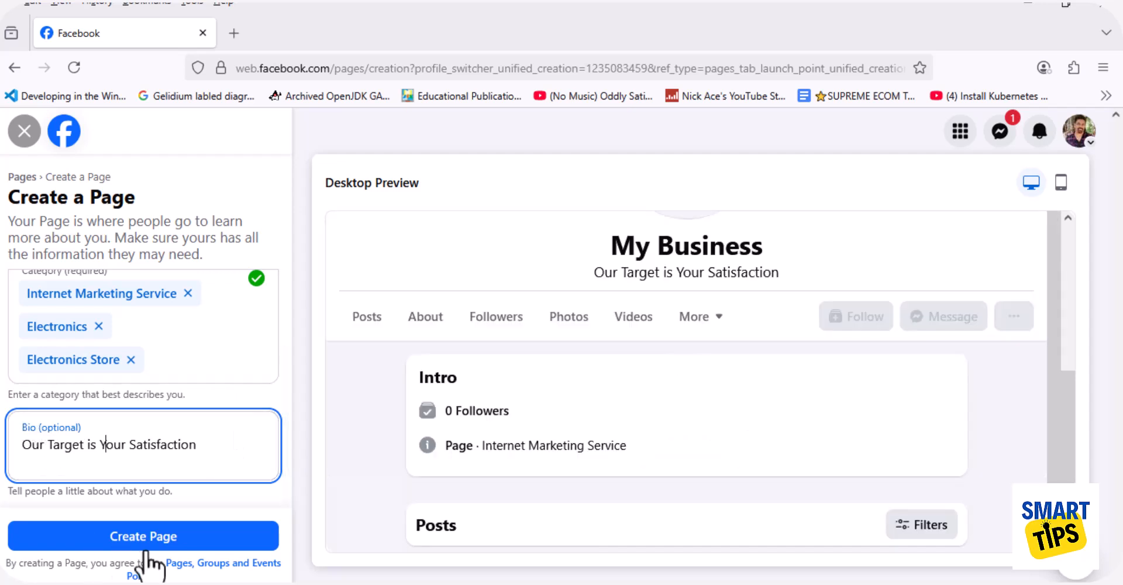
pyautogui.click(157, 545)
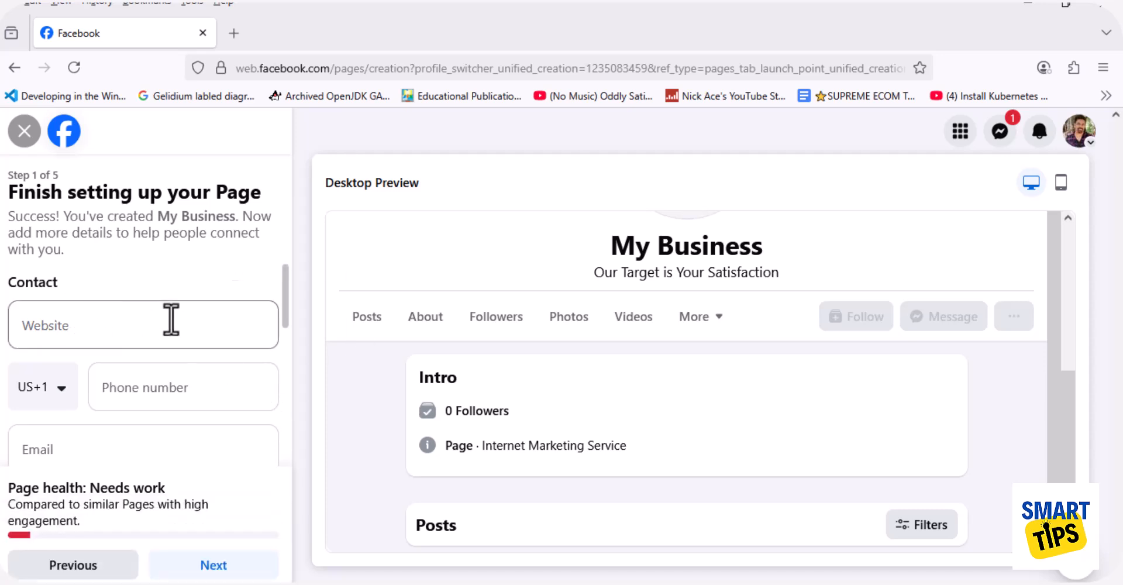
# - Set the contact country code to Sri Lanka (LK+94) and enter the business phone number
pyautogui.click(171, 319)
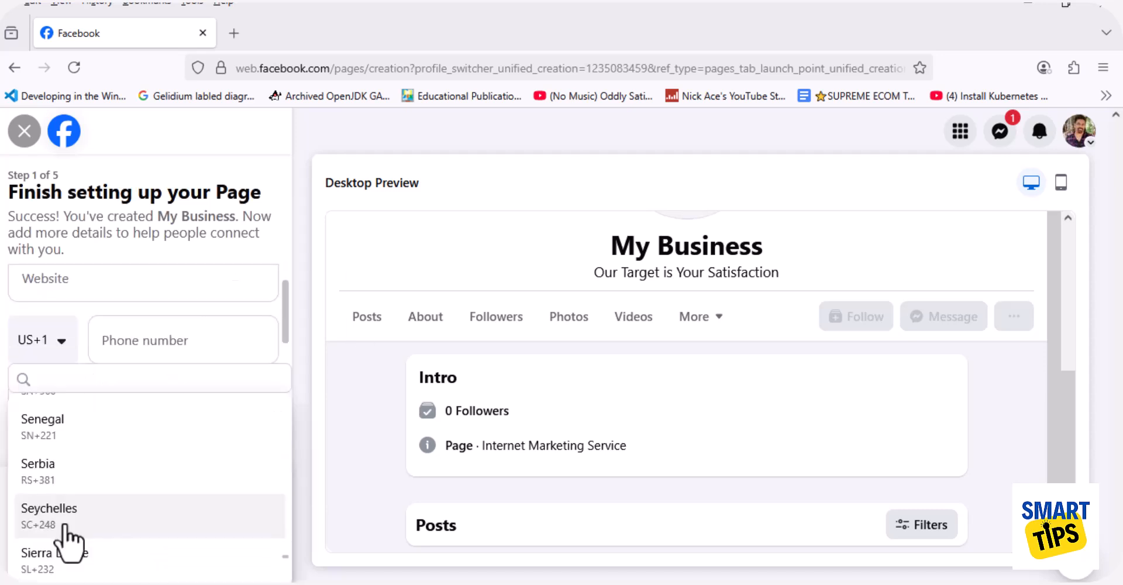
pyautogui.scroll(-5, 65, 526)
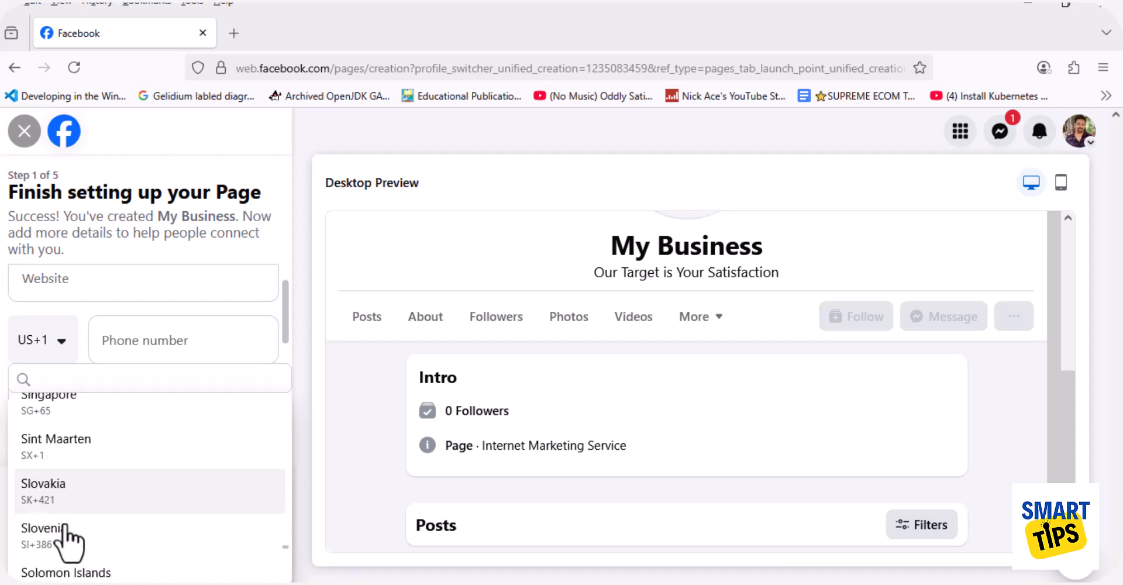
pyautogui.scroll(-5, 66, 525)
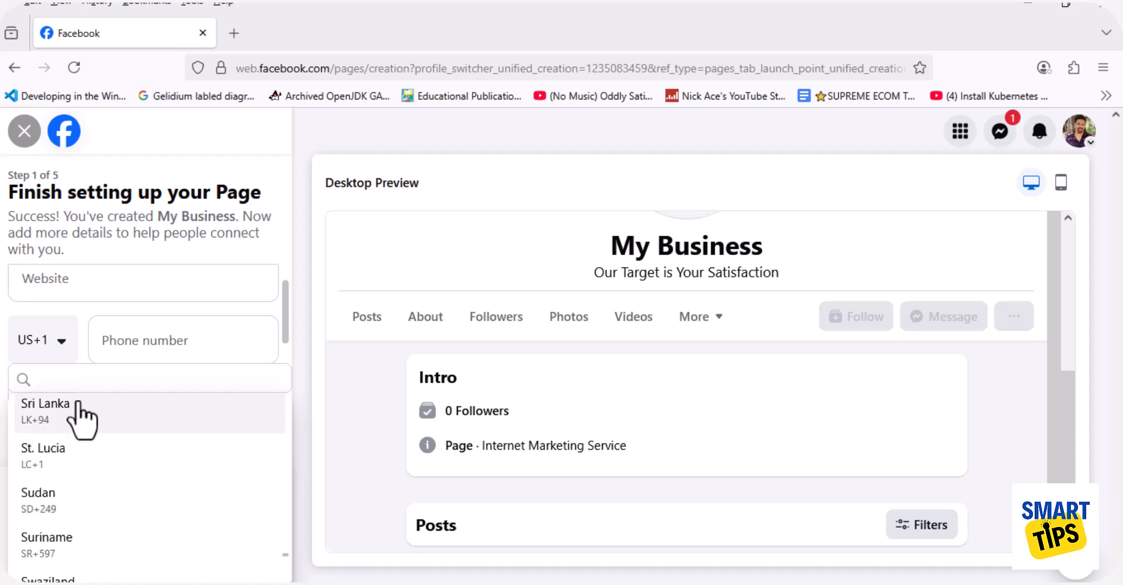
pyautogui.click(79, 405)
pyautogui.click(193, 338)
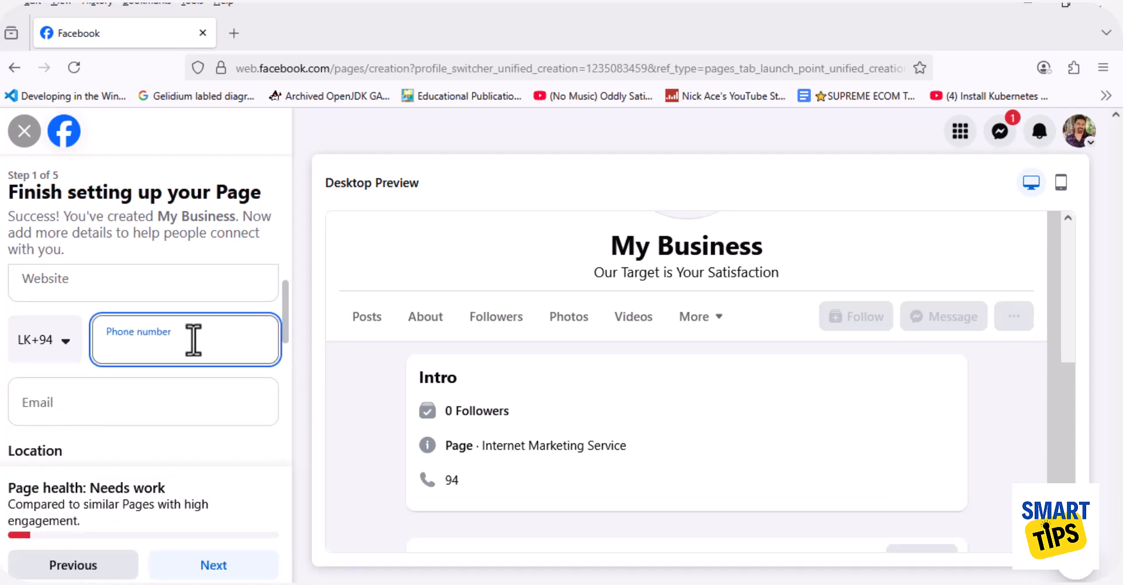
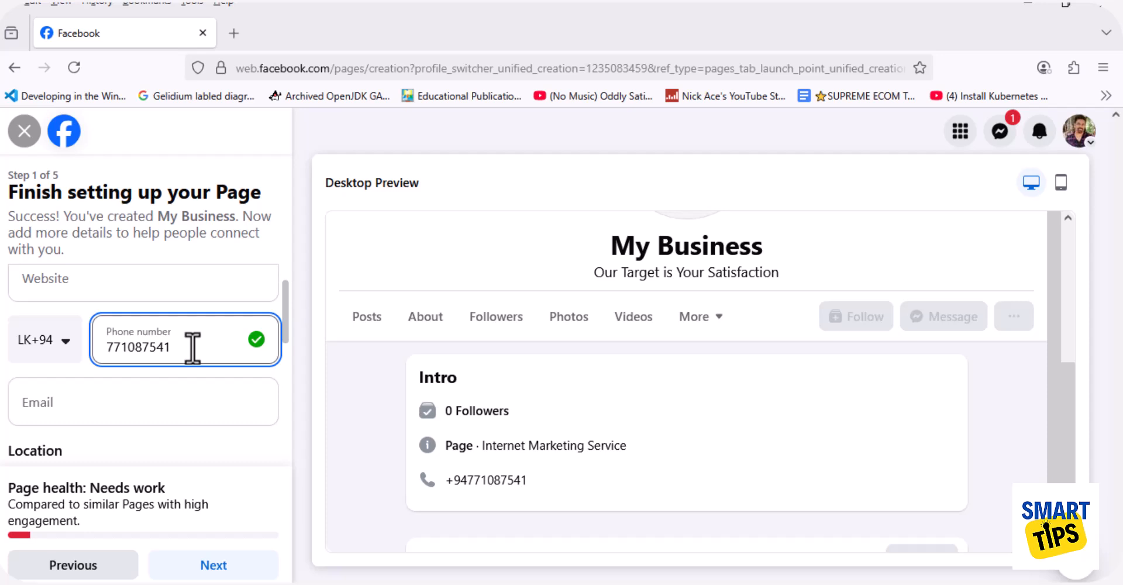
# - Fill in the Page's contact email address, correcting the misspelled domain to gmail
pyautogui.press('Tab')
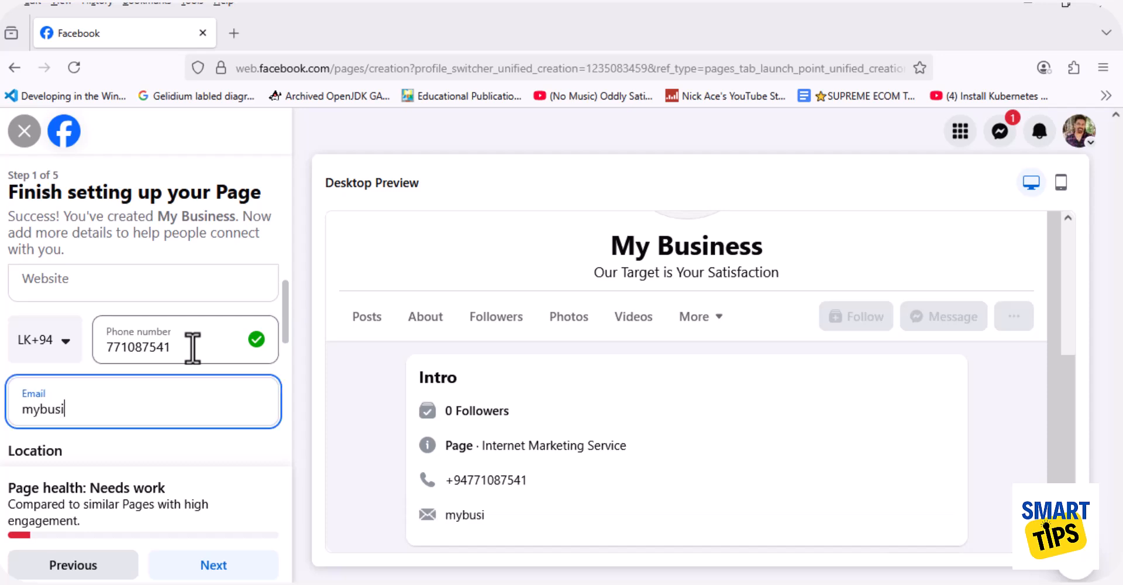
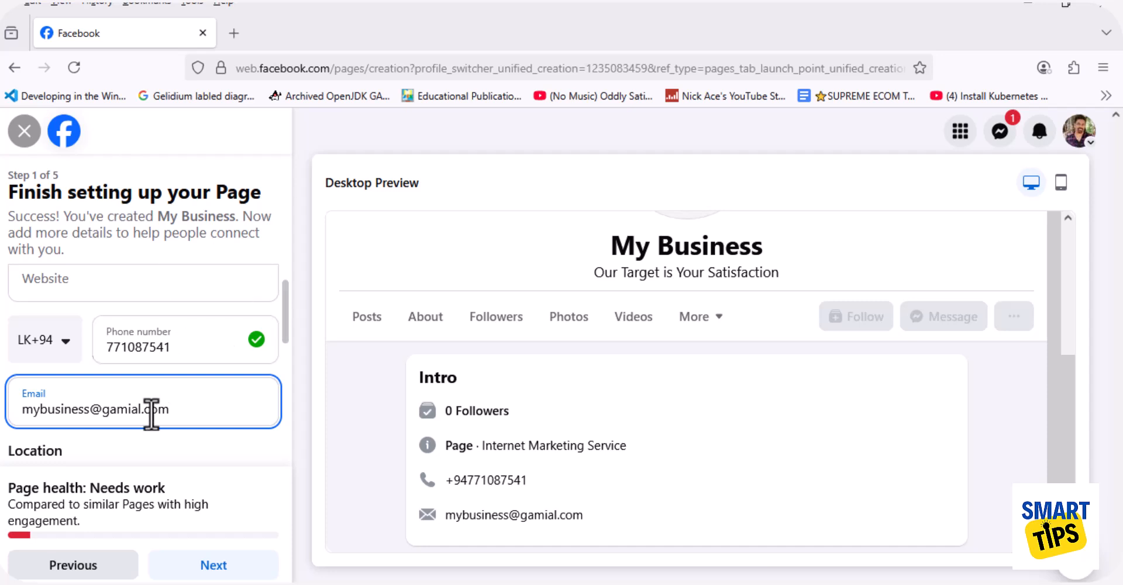
pyautogui.click(141, 408)
pyautogui.press('BackSpace')
pyautogui.press('BackSpace')
pyautogui.press('BackSpace')
pyautogui.press('BackSpace')
pyautogui.press('BackSpace')
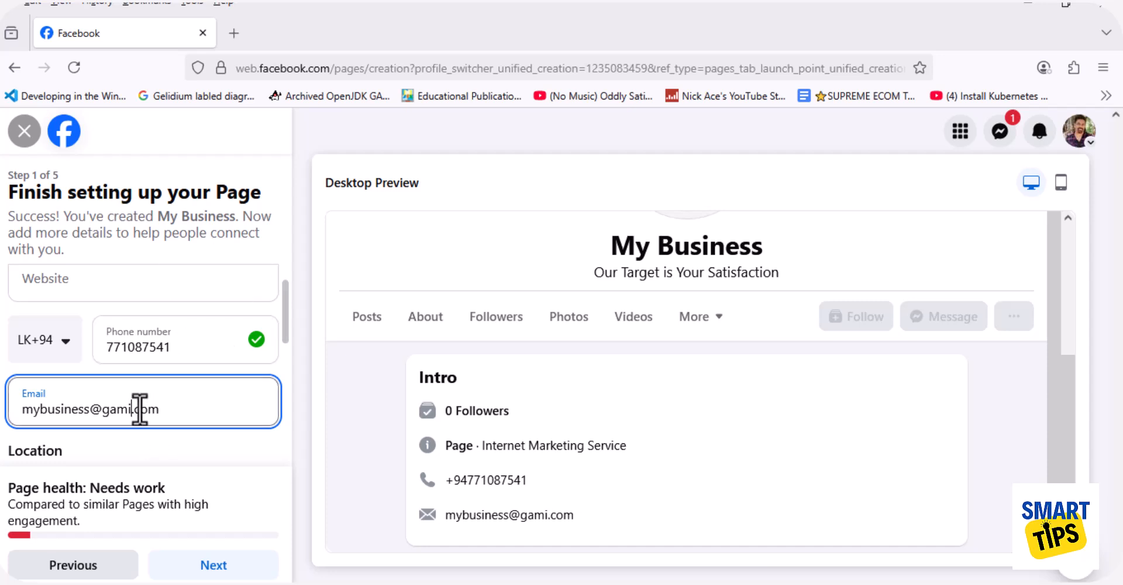
pyautogui.write('mail')
# - Continue past the location and hours sections to the Page customization stage
pyautogui.scroll(-1, 262, 353)
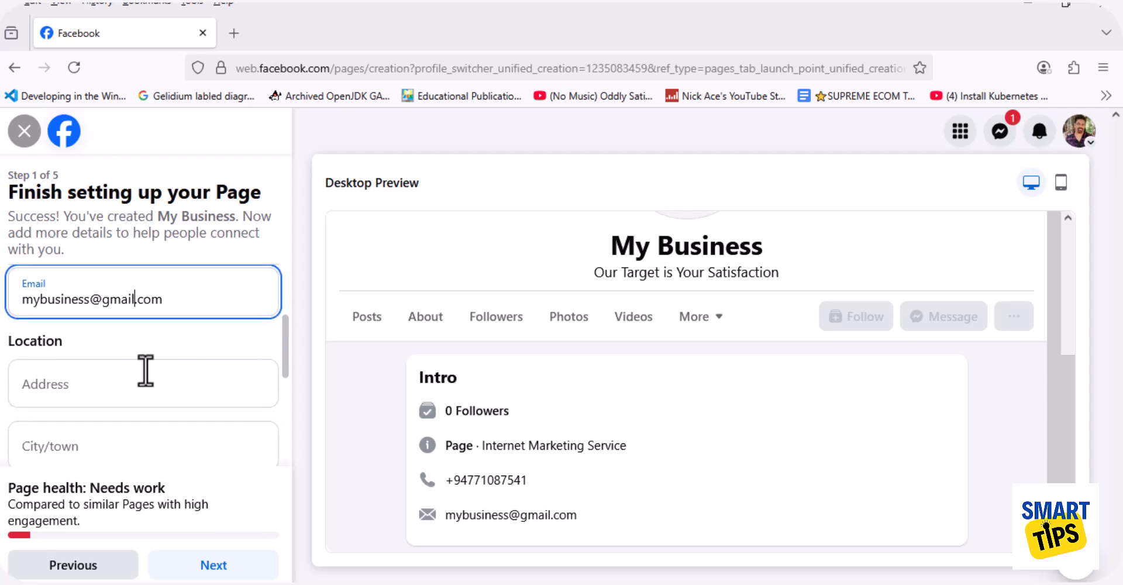
pyautogui.scroll(-3, 196, 388)
pyautogui.scroll(-2, 197, 390)
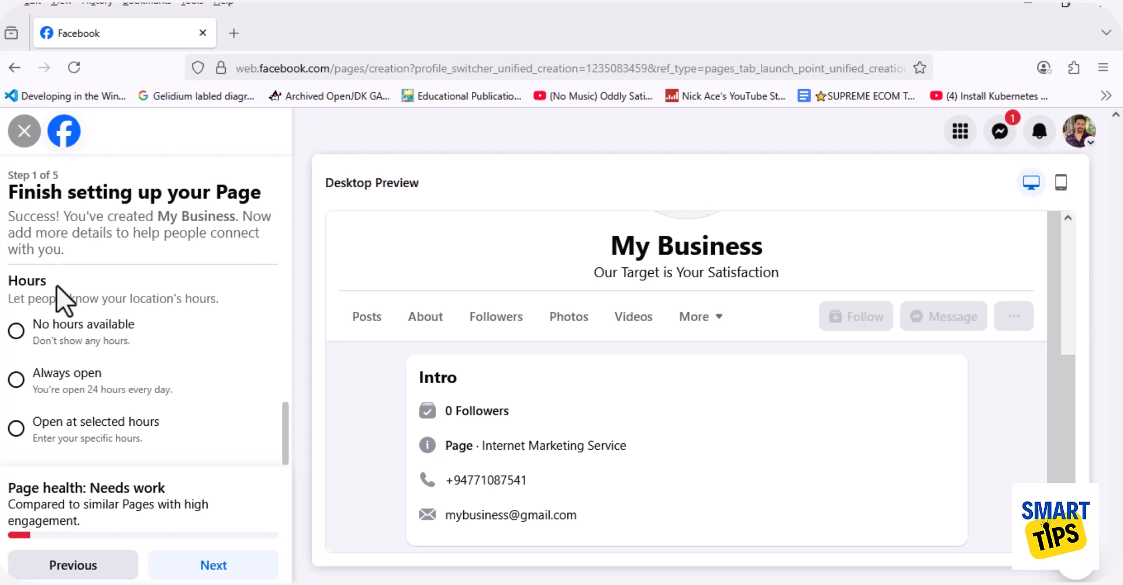
pyautogui.scroll(-1, 105, 395)
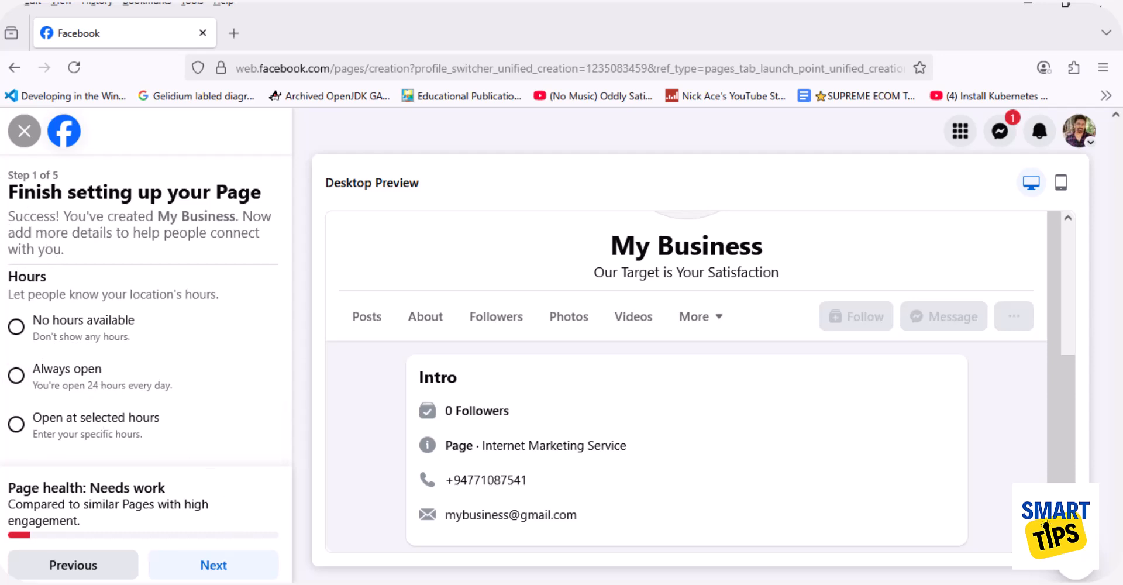
pyautogui.click(206, 566)
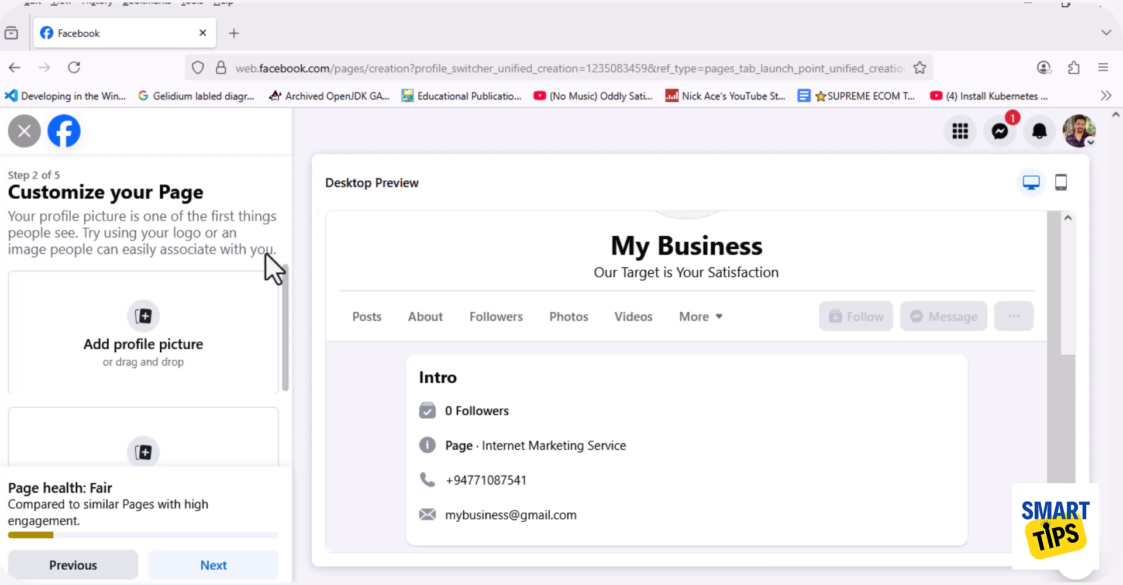
# - Switch to Canva in a new browser tab and search the templates for "business logo"
pyautogui.hotkey('ctrl', 't')
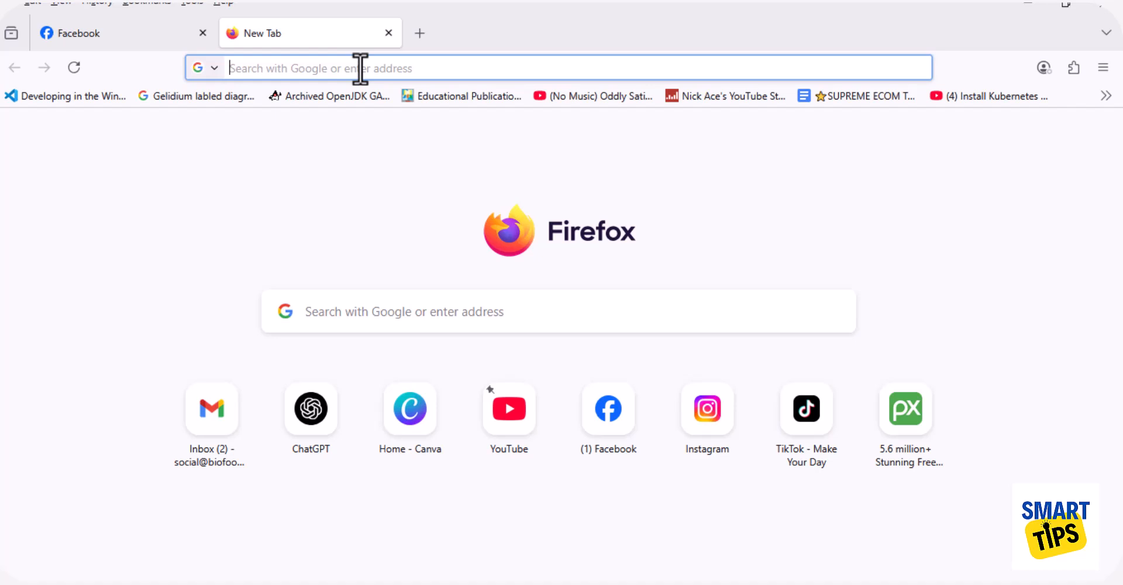
pyautogui.write('canva.com/')
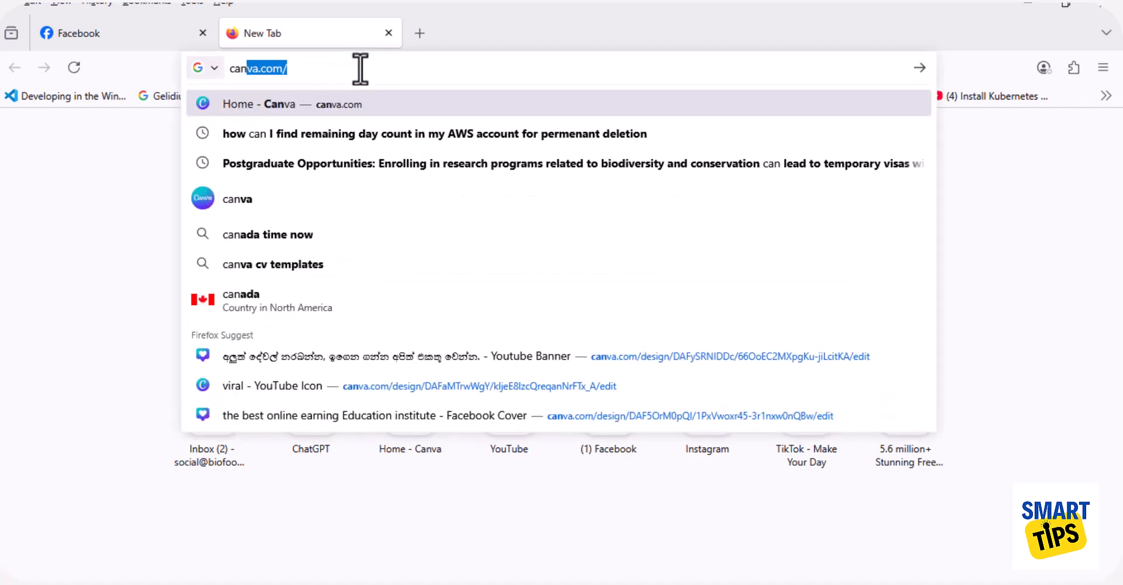
pyautogui.press('Return')
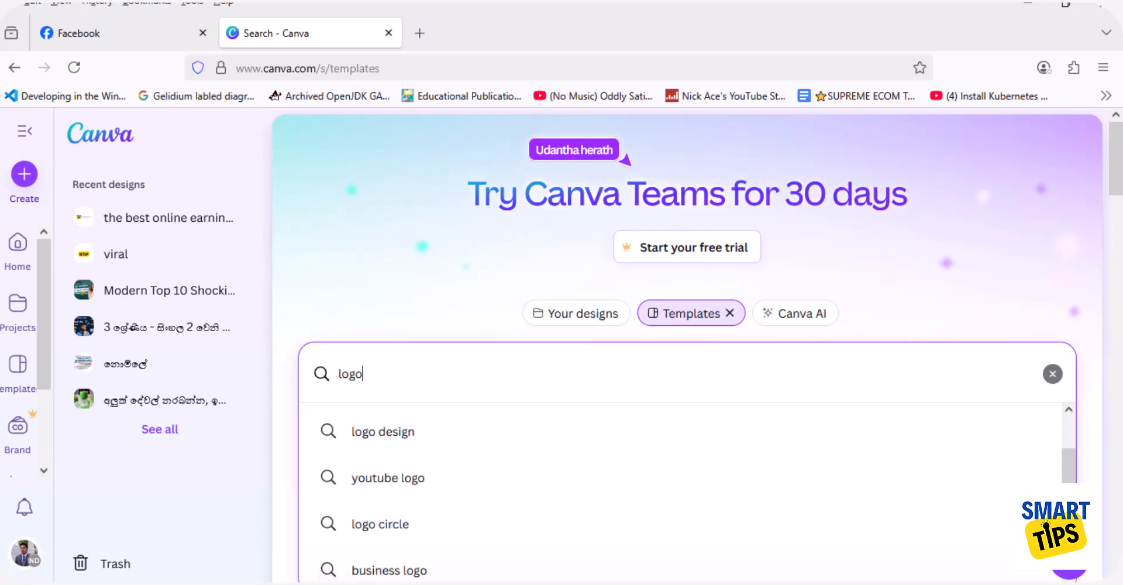
pyautogui.click(410, 565)
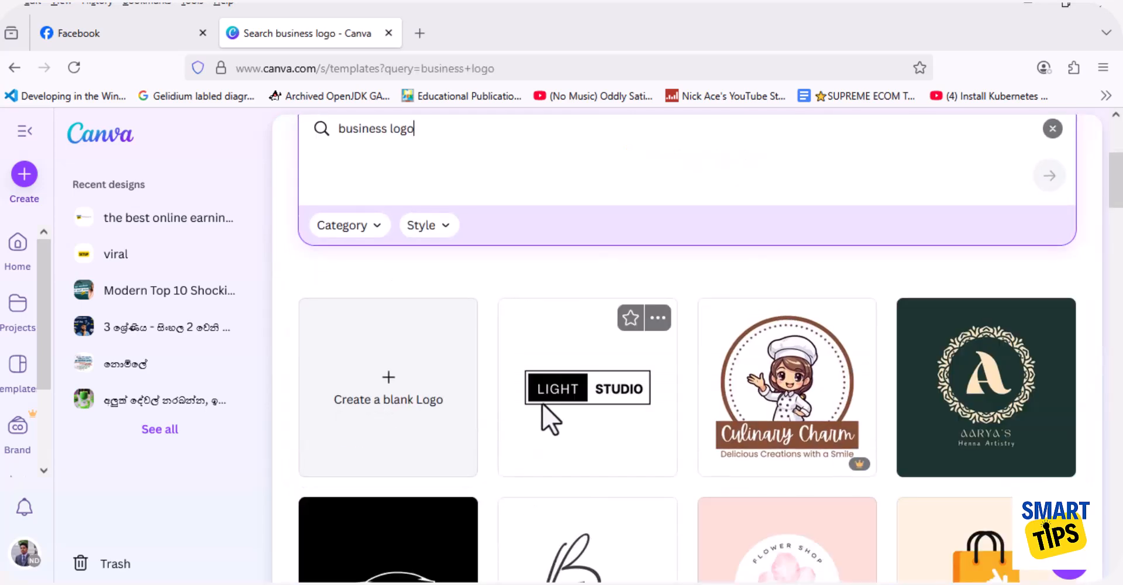
# - Browse the business logo templates and open the Black Eagle Company Business Group Logo for customizing
pyautogui.scroll(-4, 542, 403)
pyautogui.scroll(-2, 542, 403)
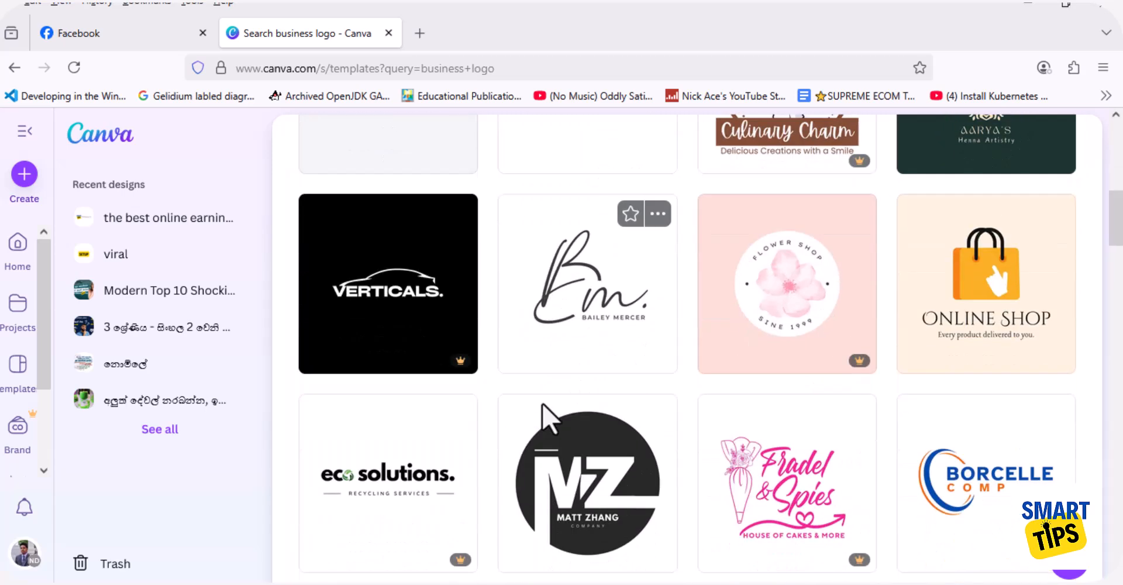
pyautogui.scroll(-5, 542, 403)
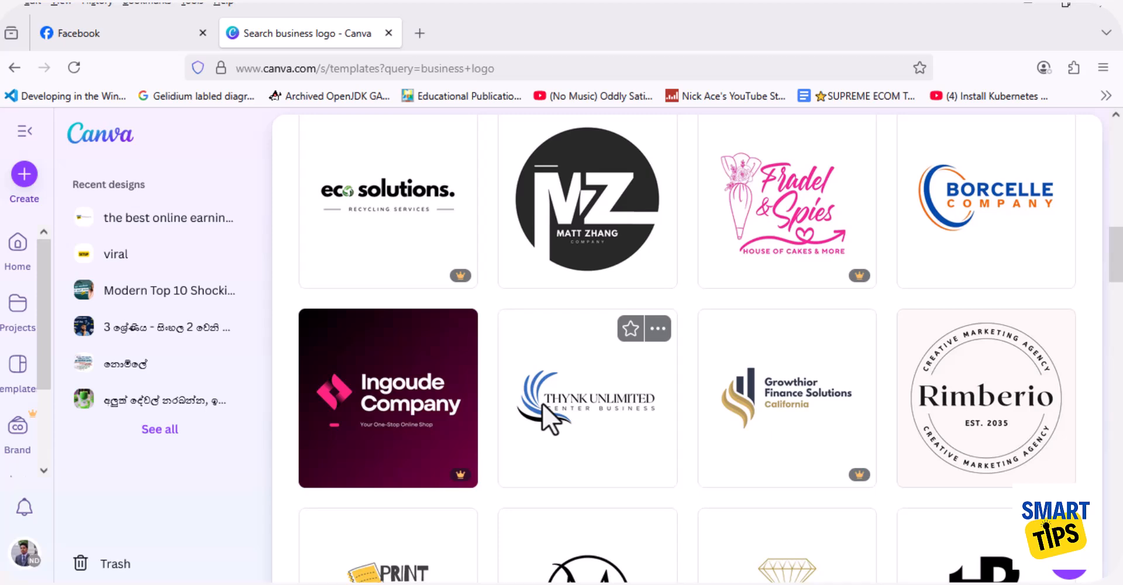
pyautogui.scroll(-5, 827, 463)
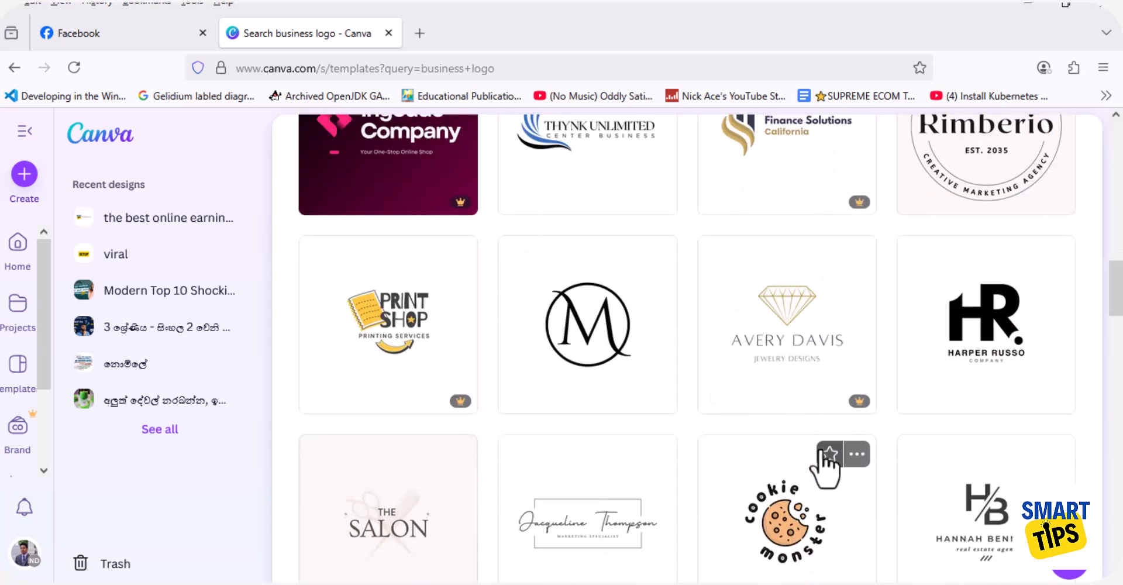
pyautogui.scroll(-3, 826, 464)
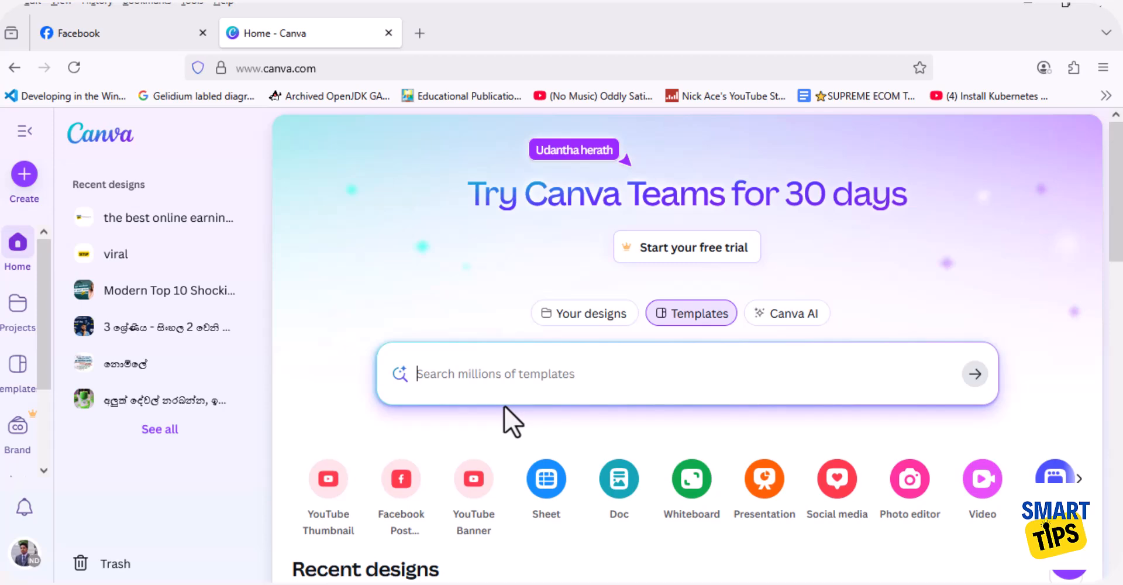
pyautogui.scroll(-2, 504, 405)
pyautogui.scroll(2, 506, 409)
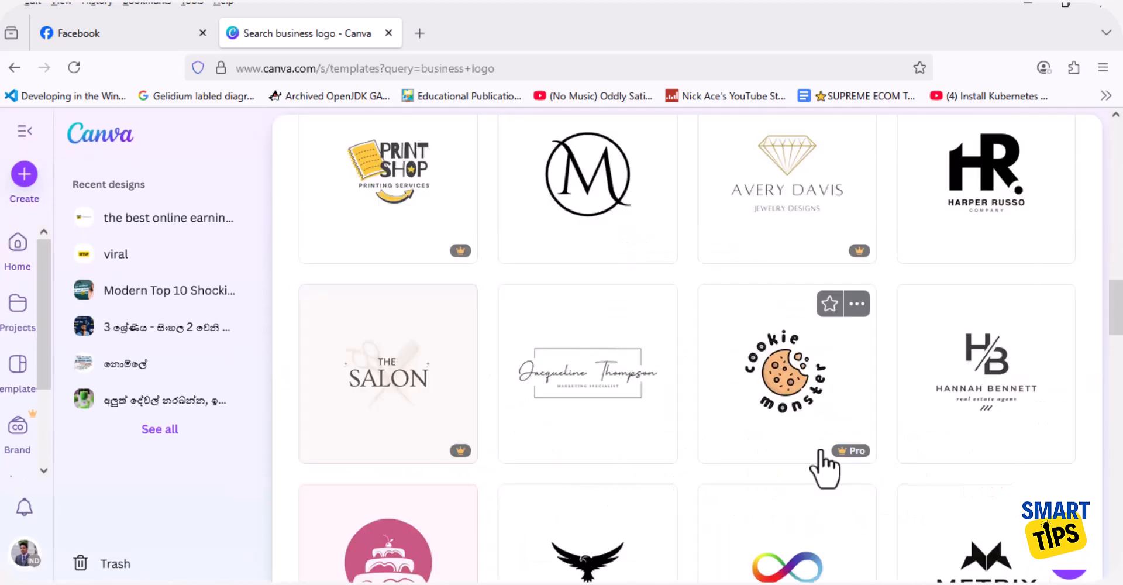
pyautogui.scroll(-3, 826, 465)
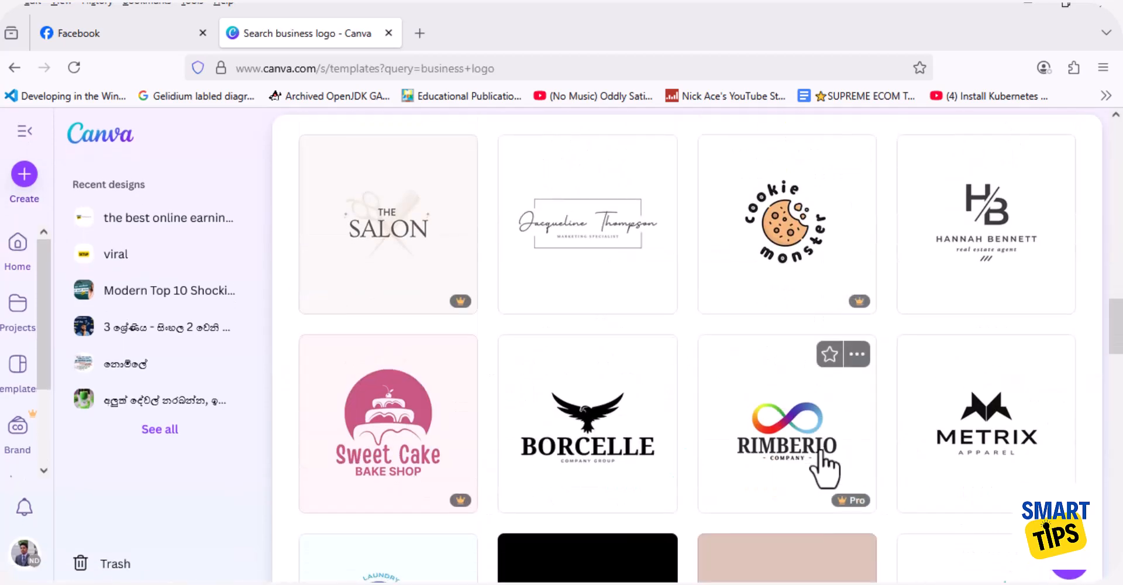
pyautogui.scroll(-1, 825, 465)
pyautogui.scroll(-1, 826, 466)
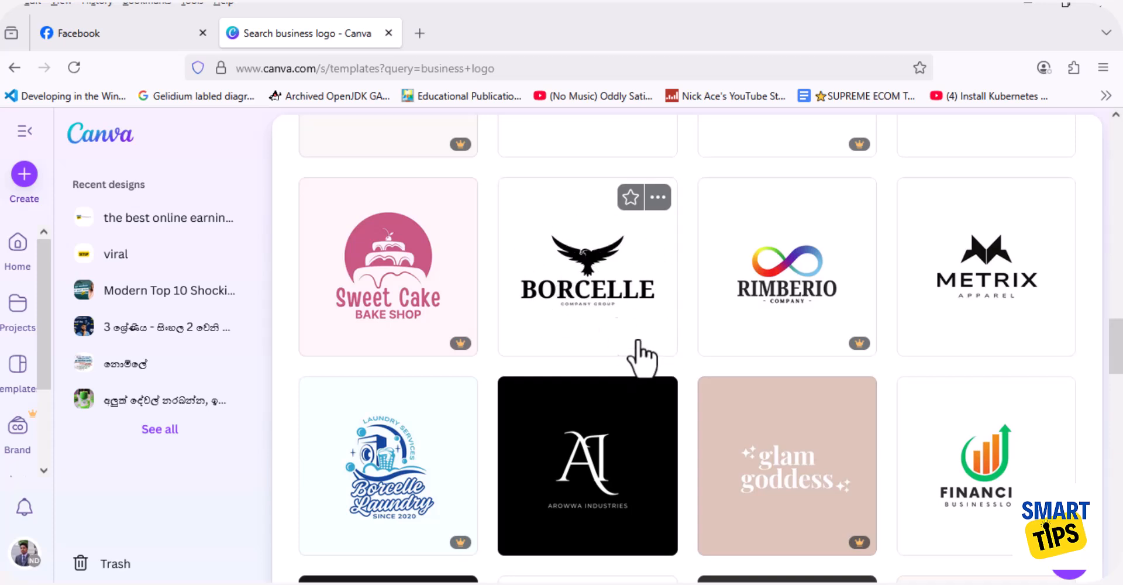
pyautogui.click(597, 287)
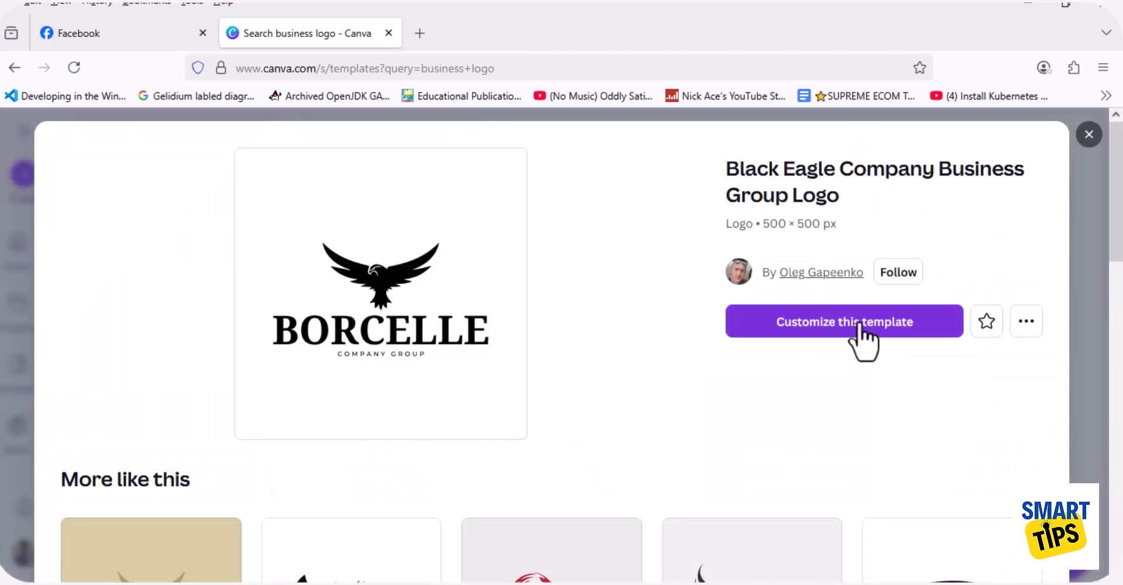
pyautogui.click(859, 325)
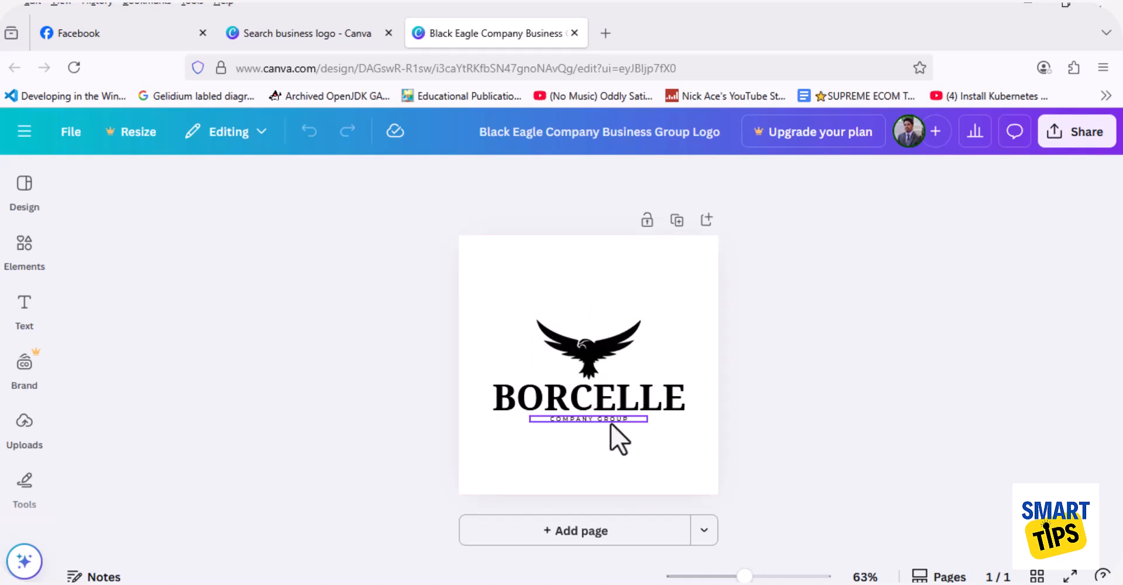
# - Try teal and dark blue as the eagle graphic's color and return it to black
pyautogui.click(589, 337)
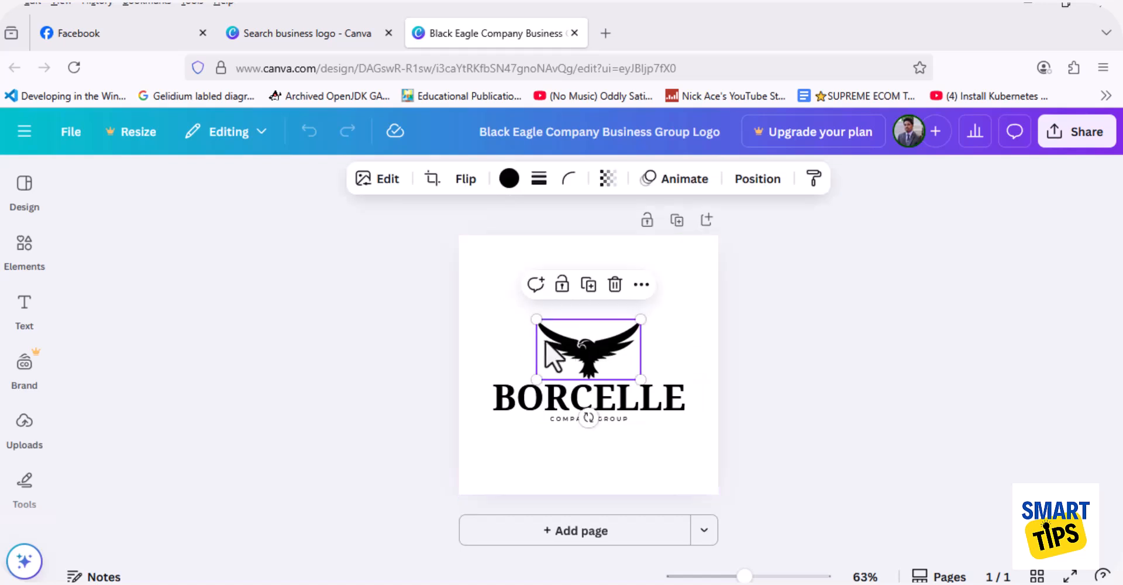
pyautogui.click(508, 178)
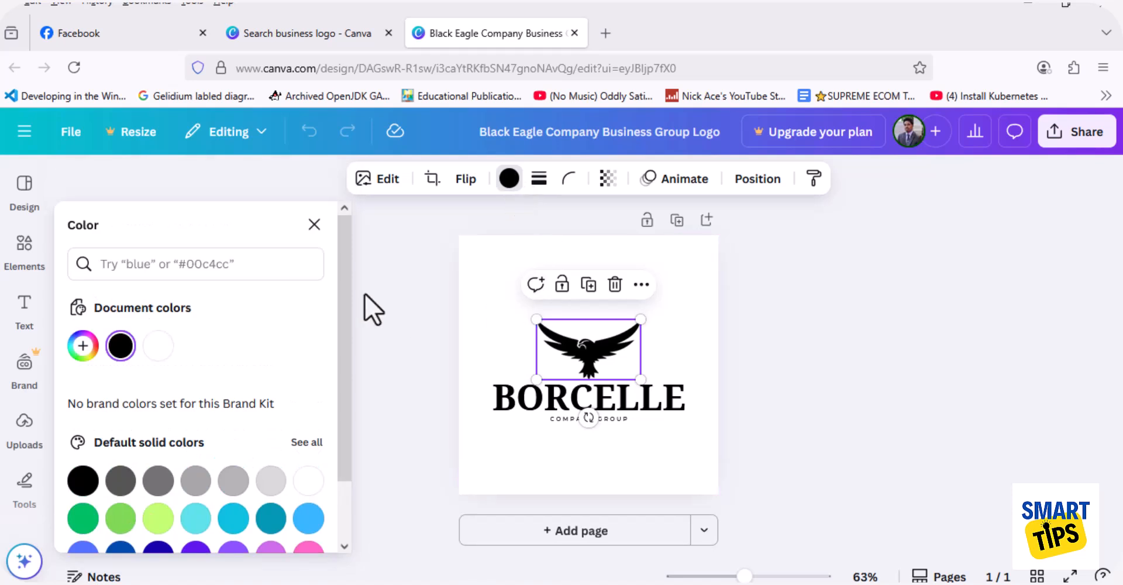
pyautogui.click(270, 520)
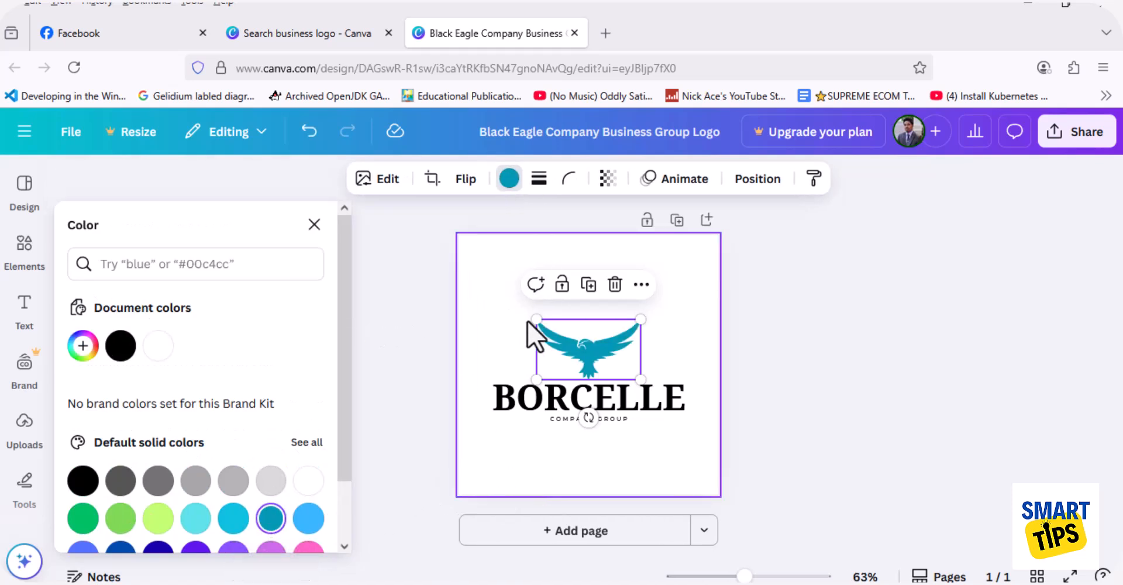
pyautogui.click(158, 550)
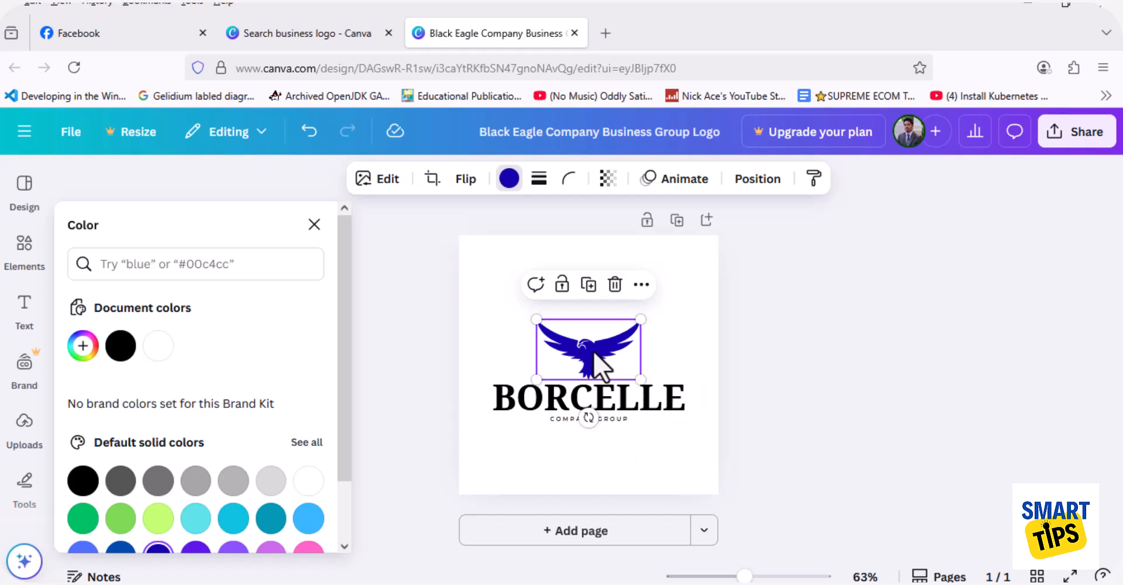
pyautogui.click(121, 346)
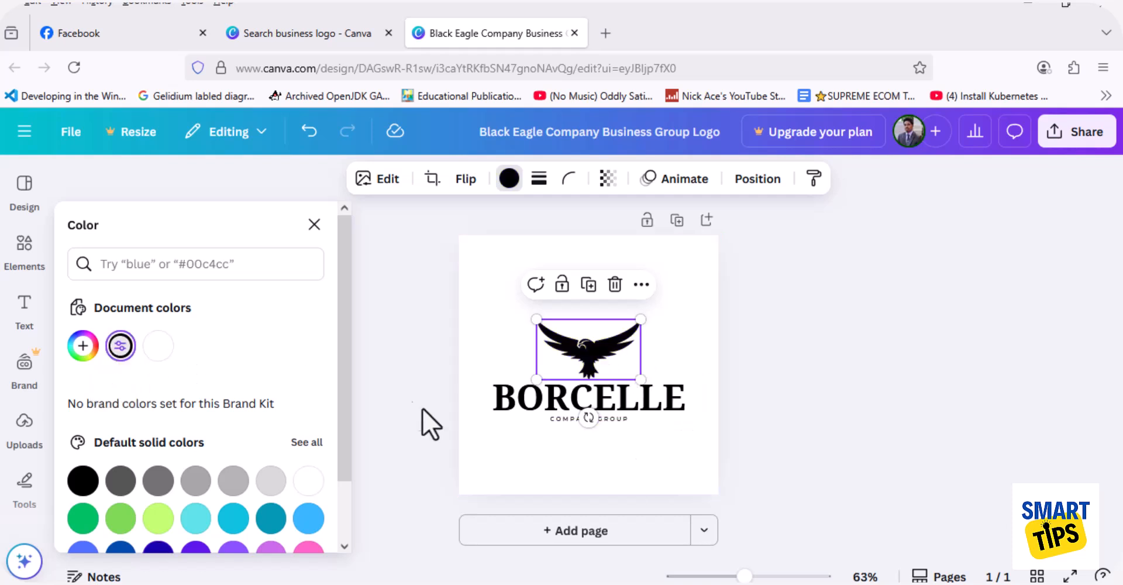
# - Color the BORCELLE text dark blue and look through the alternative logo templates
pyautogui.click(568, 399)
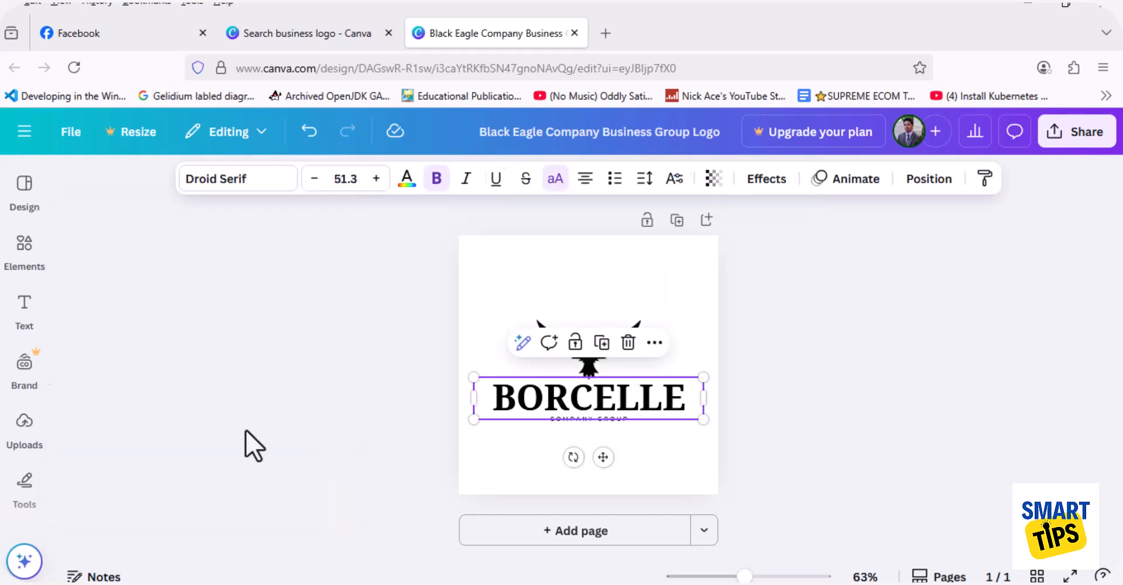
pyautogui.click(21, 196)
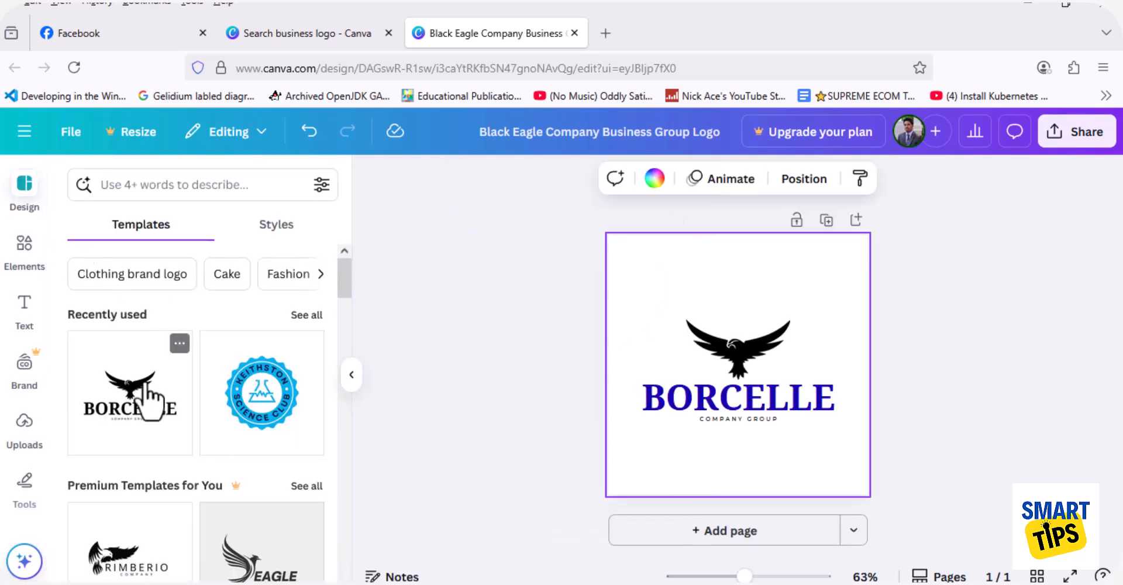
pyautogui.scroll(-3, 146, 396)
pyautogui.scroll(-10, 149, 402)
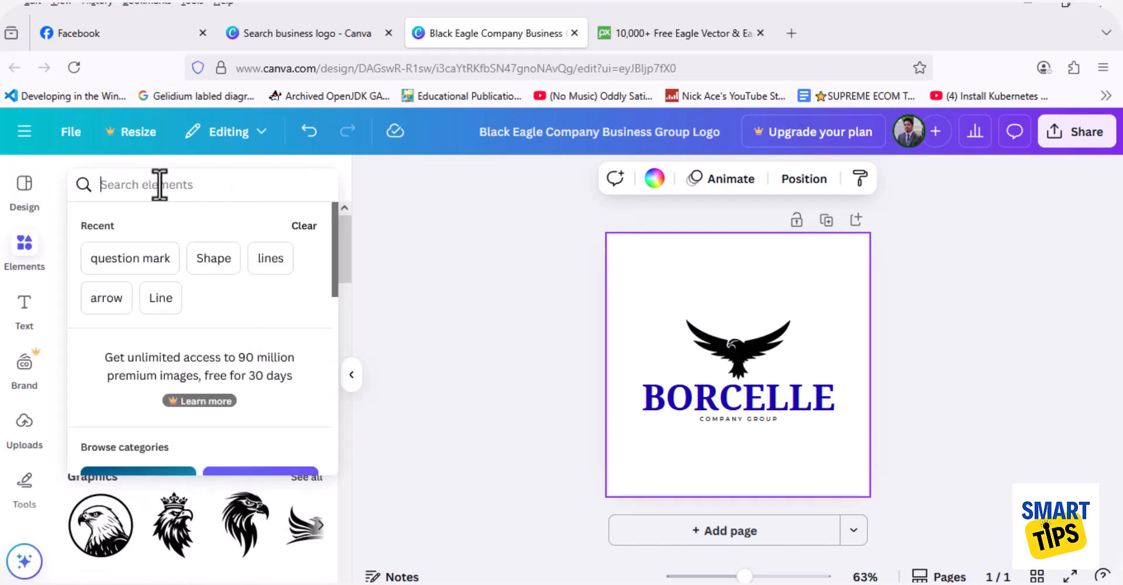
# - Search the design elements for "cloud" and limit the results to graphics
pyautogui.write('cloud')
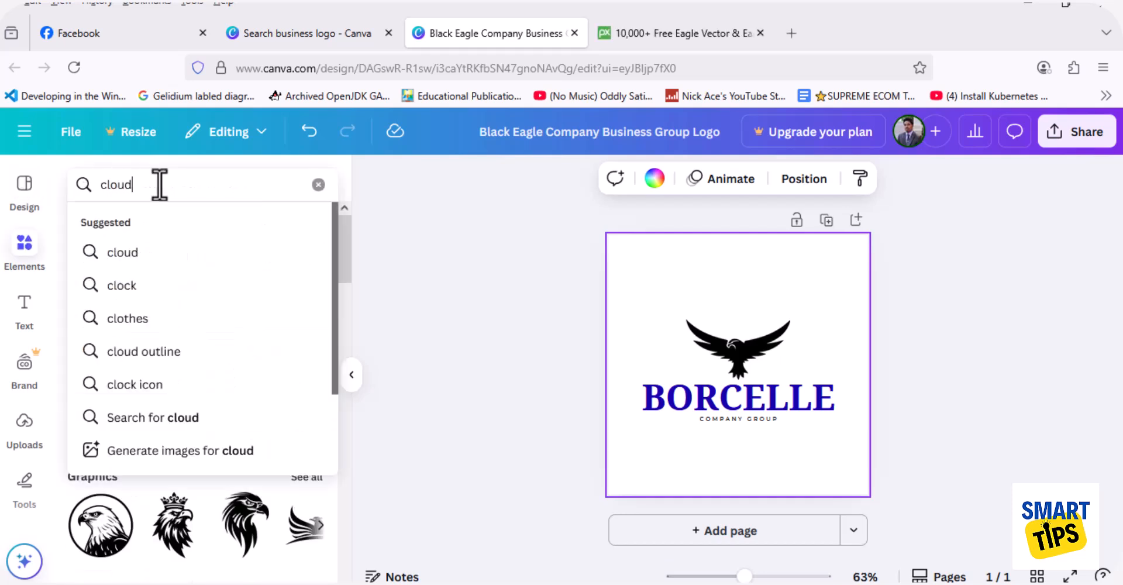
pyautogui.press('Return')
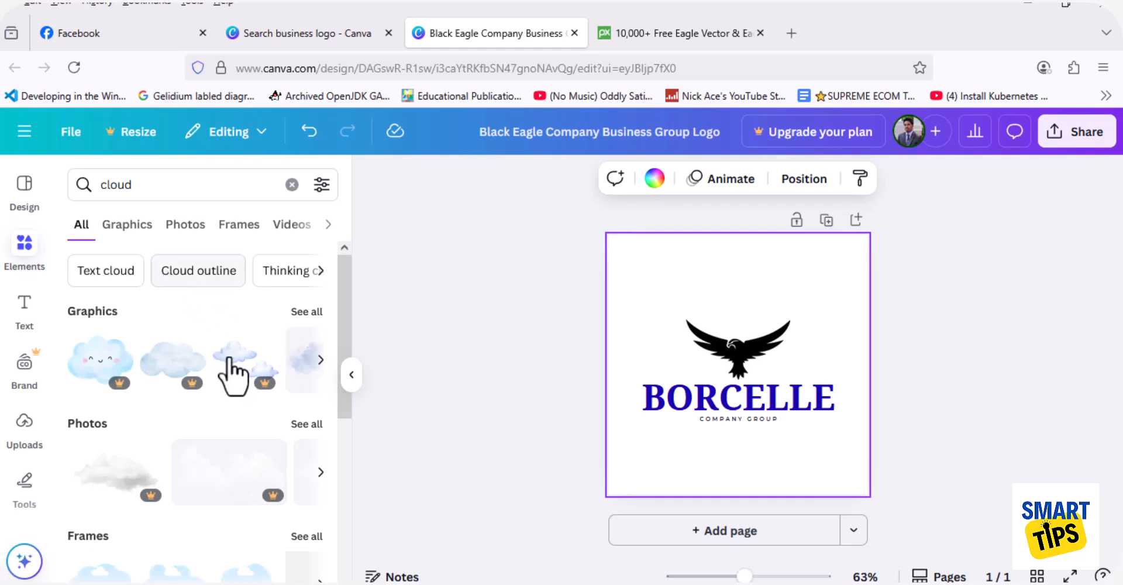
pyautogui.scroll(-5, 241, 388)
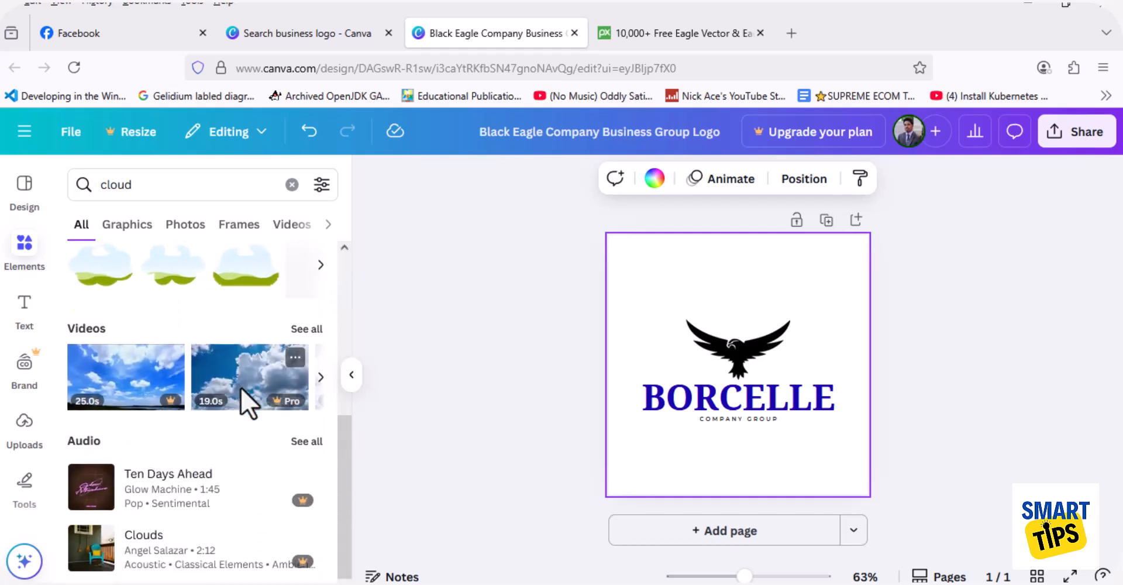
pyautogui.click(127, 224)
pyautogui.scroll(-2, 179, 500)
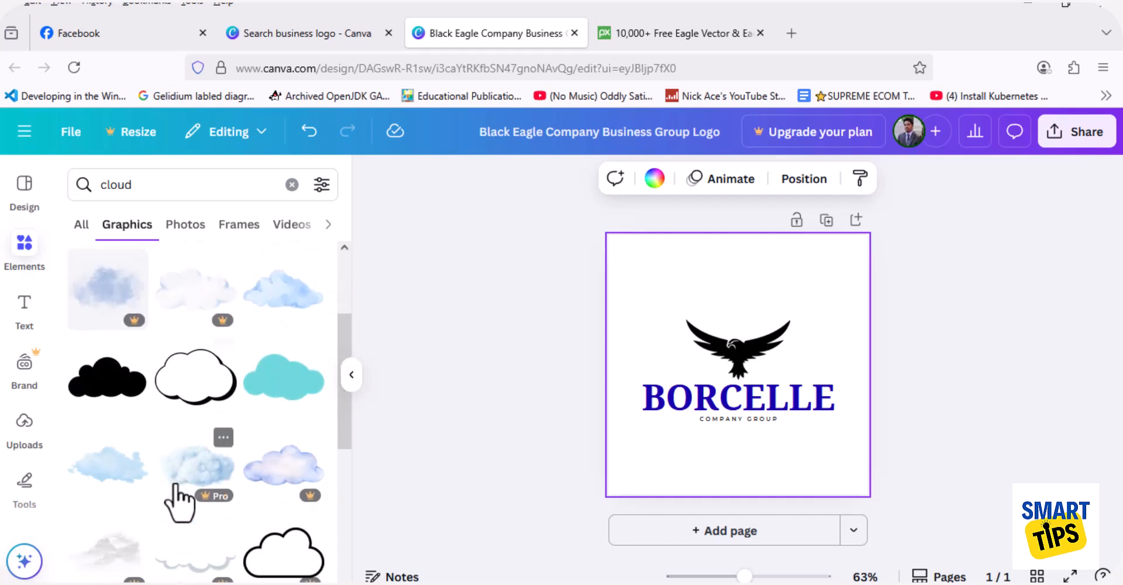
# - Add the solid black cloud graphic to the logo and recolor it light turquoise
pyautogui.click(104, 386)
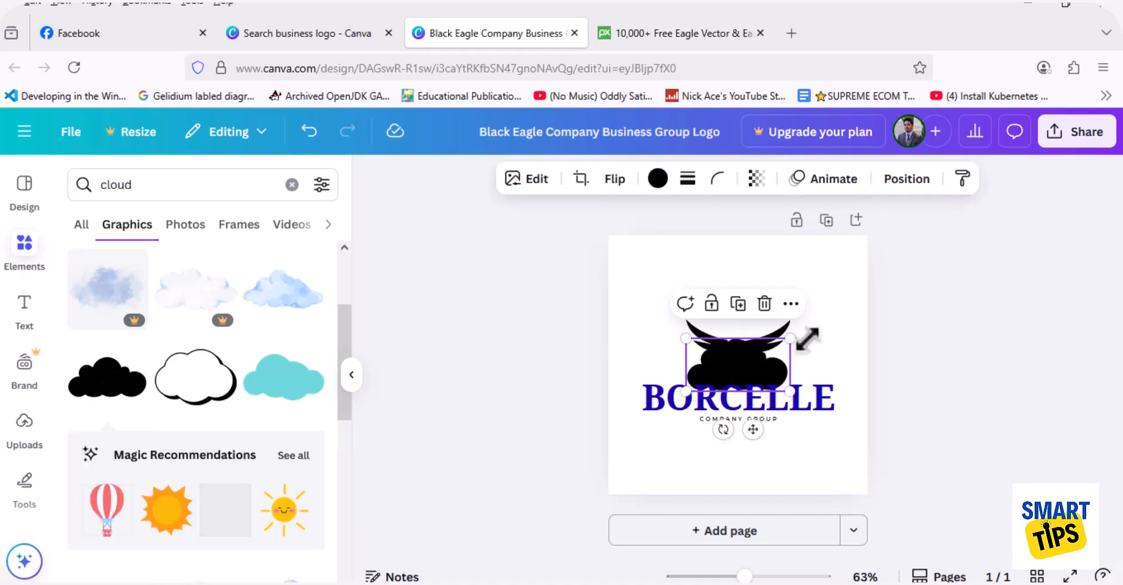
pyautogui.click(657, 178)
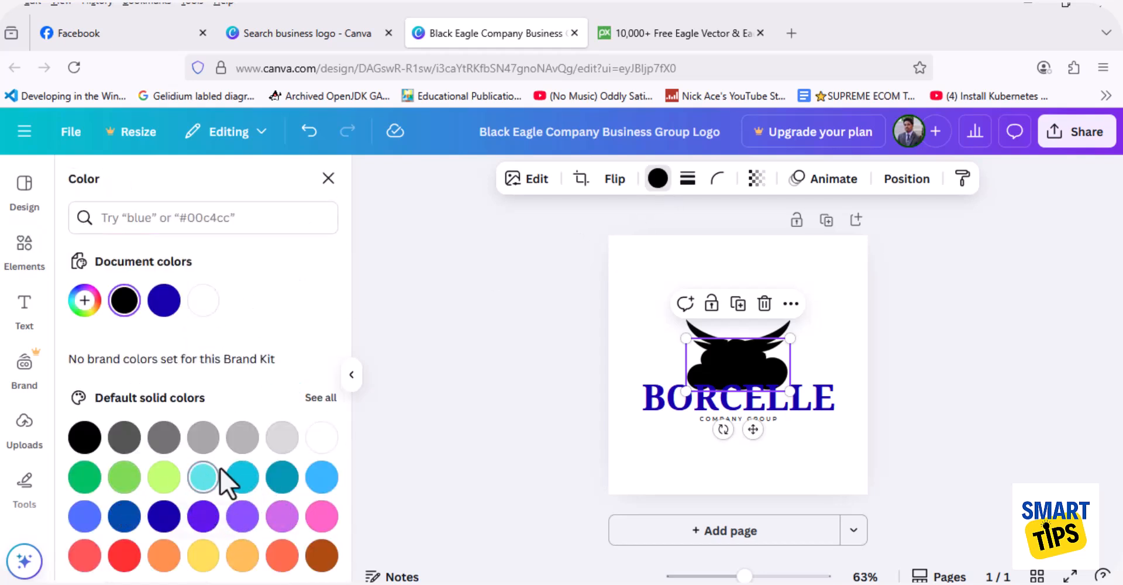
pyautogui.click(204, 474)
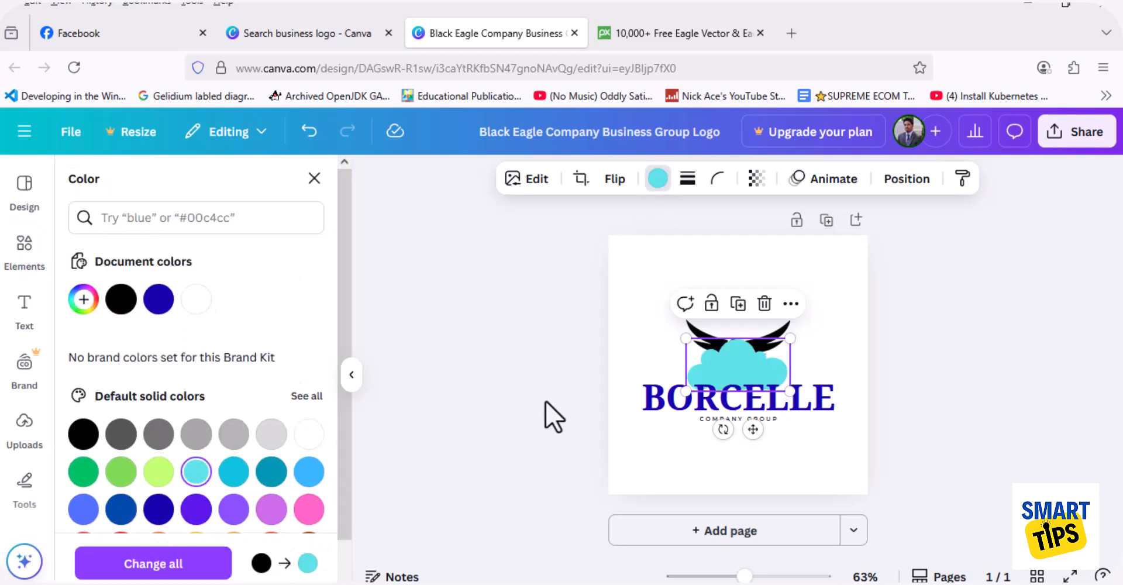
# - Send the cloud backward behind the eagle and enlarge it so it frames the bird
pyautogui.rightClick(742, 364)
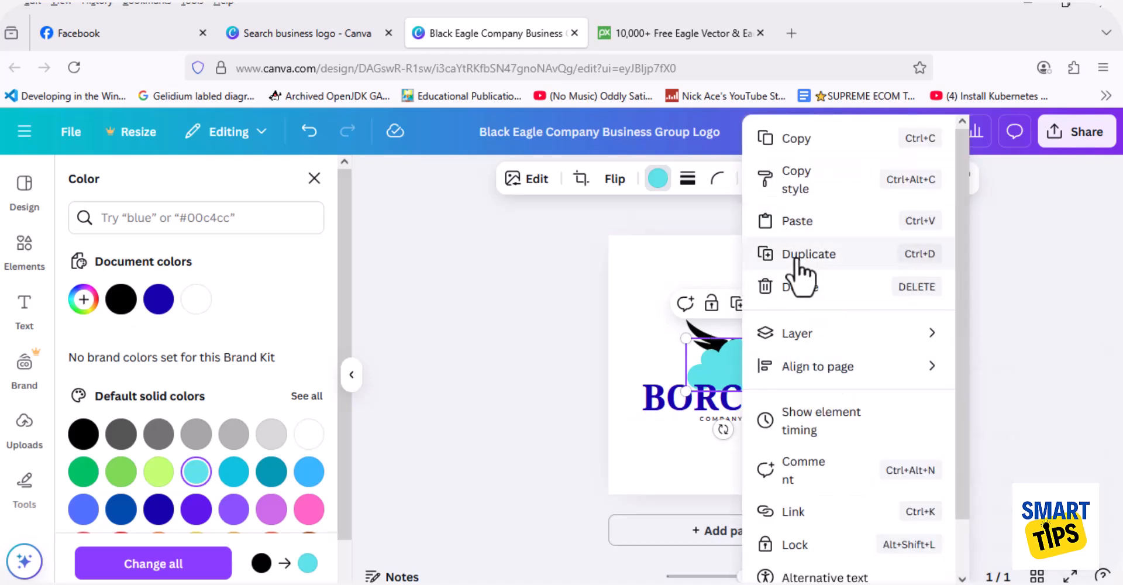
pyautogui.moveTo(812, 342)
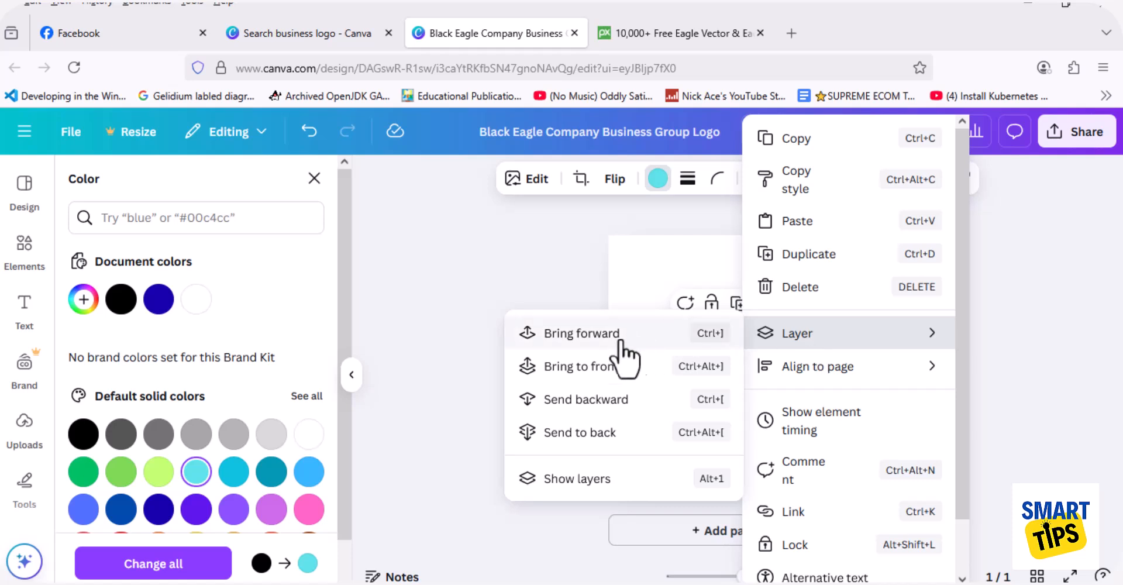
pyautogui.click(614, 401)
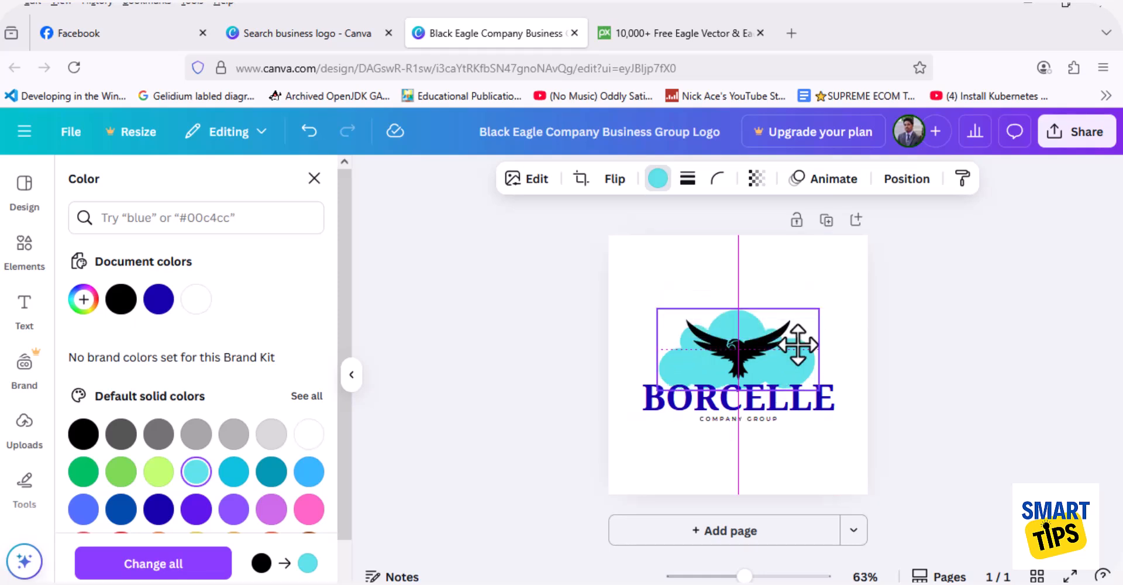
pyautogui.moveTo(797, 343); pyautogui.dragTo(796, 344)
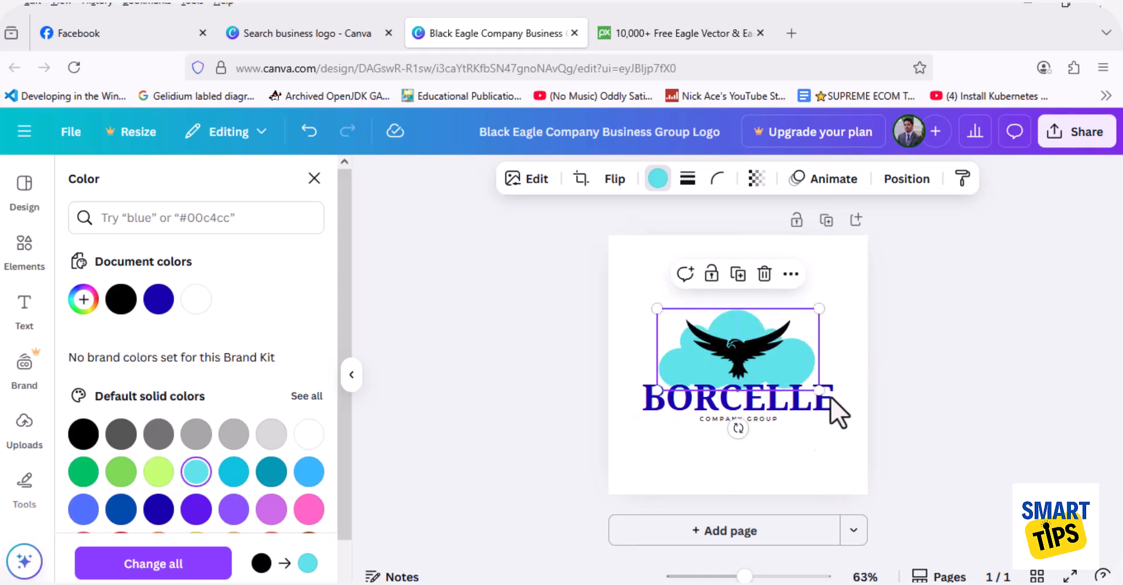
pyautogui.click(796, 441)
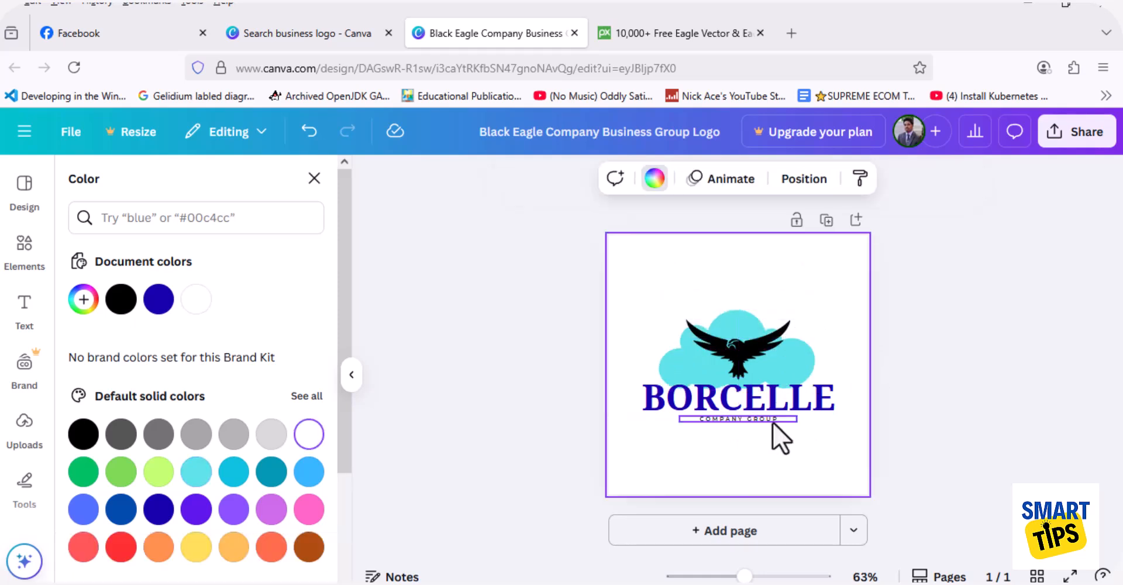
# - Make the COMPANY GROUP tagline under the logo name bold
pyautogui.click(773, 420)
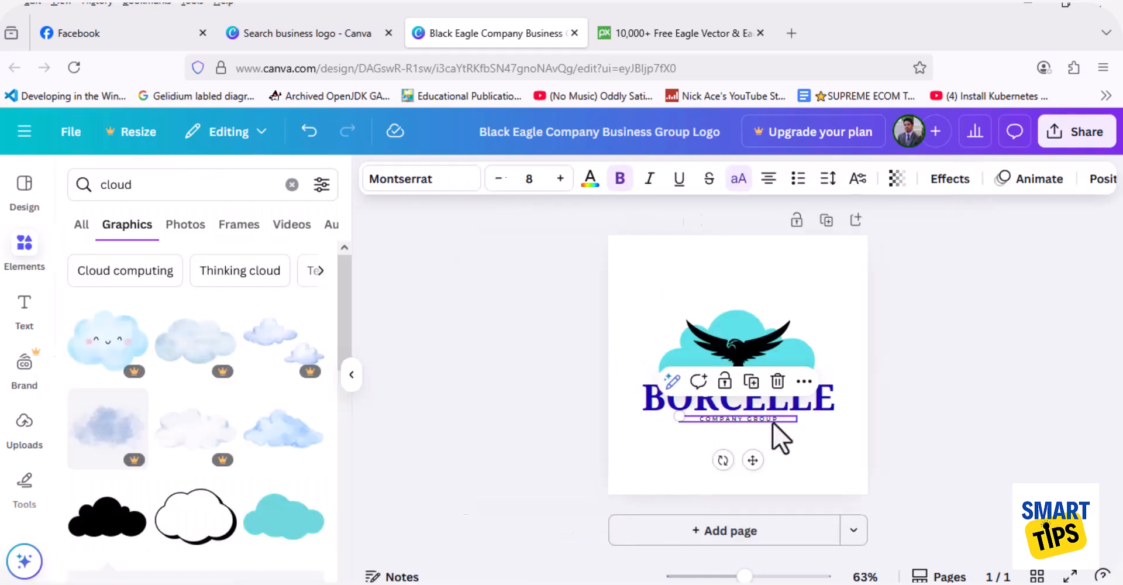
pyautogui.click(624, 180)
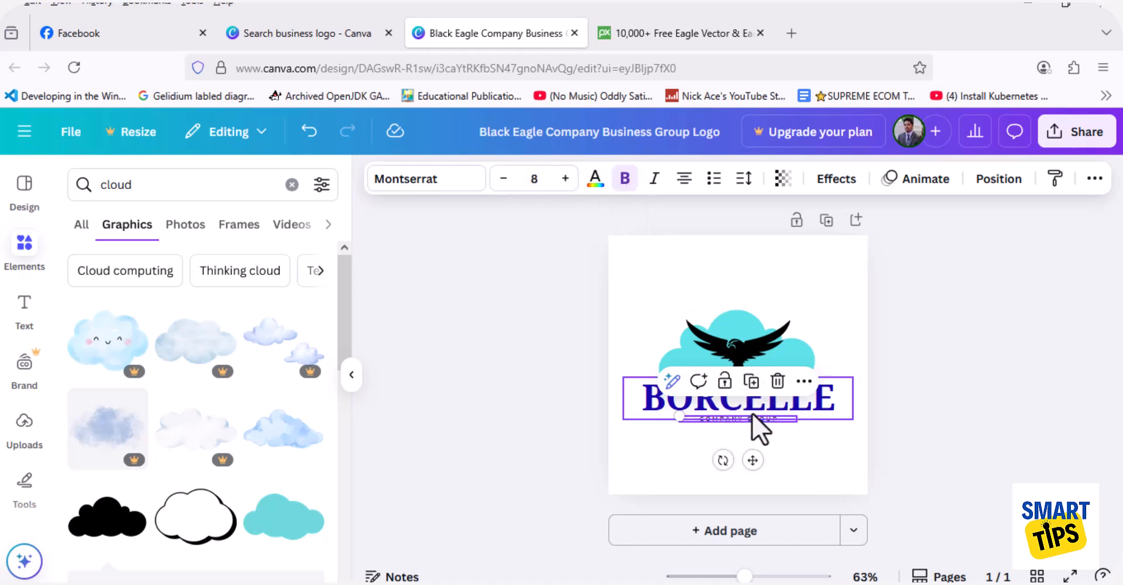
pyautogui.click(855, 466)
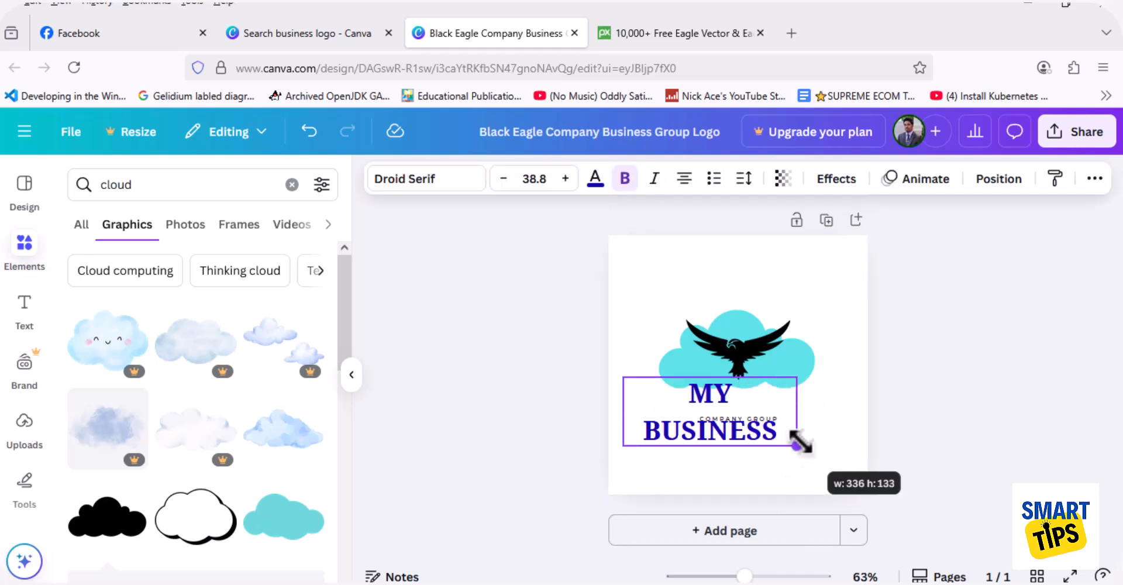
# - Change the logo name to MY BUSINESS, size it to fit under the eagle, and move the COMPANY GROUP tagline up closer to it
pyautogui.moveTo(797, 439); pyautogui.dragTo(834, 413)
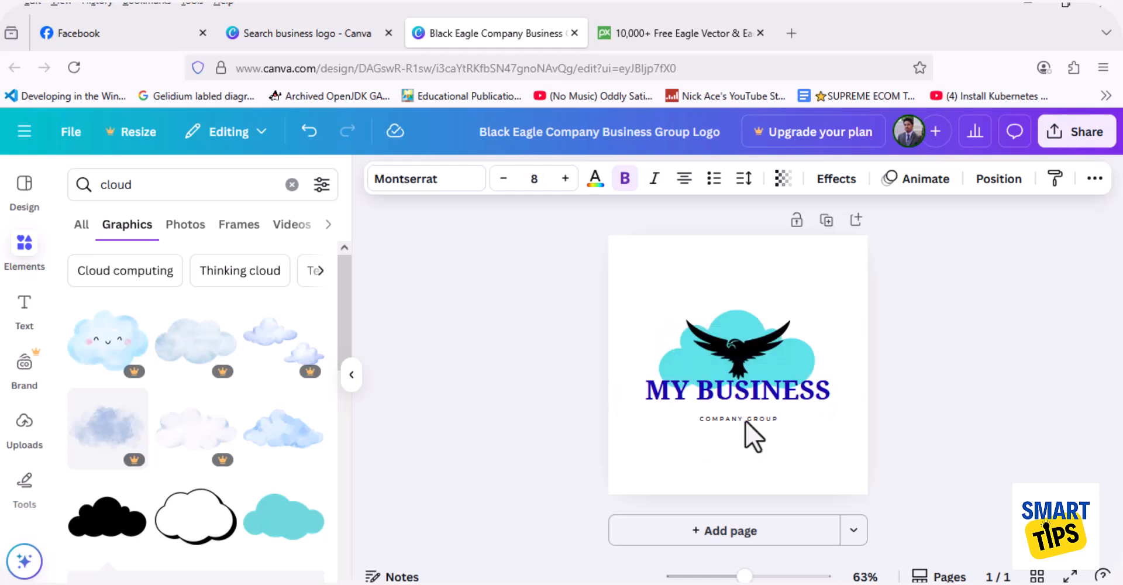
pyautogui.press('Up')
pyautogui.press('Up')
pyautogui.press('Up')
pyautogui.press('Up')
pyautogui.press('Up')
pyautogui.press('Up')
pyautogui.press('Up')
pyautogui.press('Up')
pyautogui.press('Up')
pyautogui.press('Up')
pyautogui.press('Up')
pyautogui.press('Up')
pyautogui.press('Up')
pyautogui.press('Up')
pyautogui.press('Up')
pyautogui.press('Up')
pyautogui.press('Up')
pyautogui.press('Up')
pyautogui.press('Up')
pyautogui.press('Up')
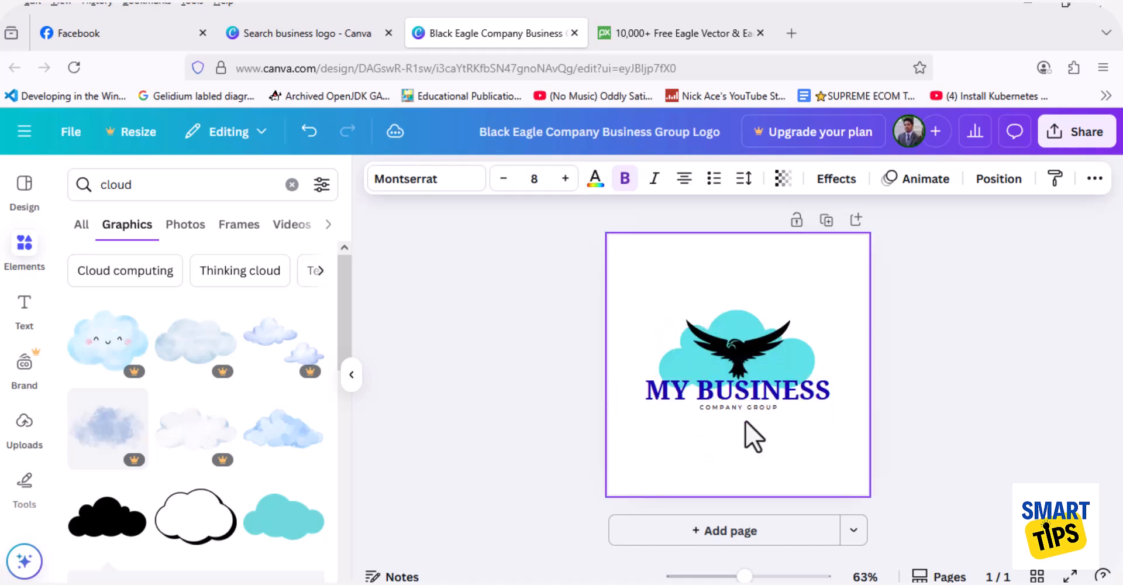
pyautogui.click(731, 331)
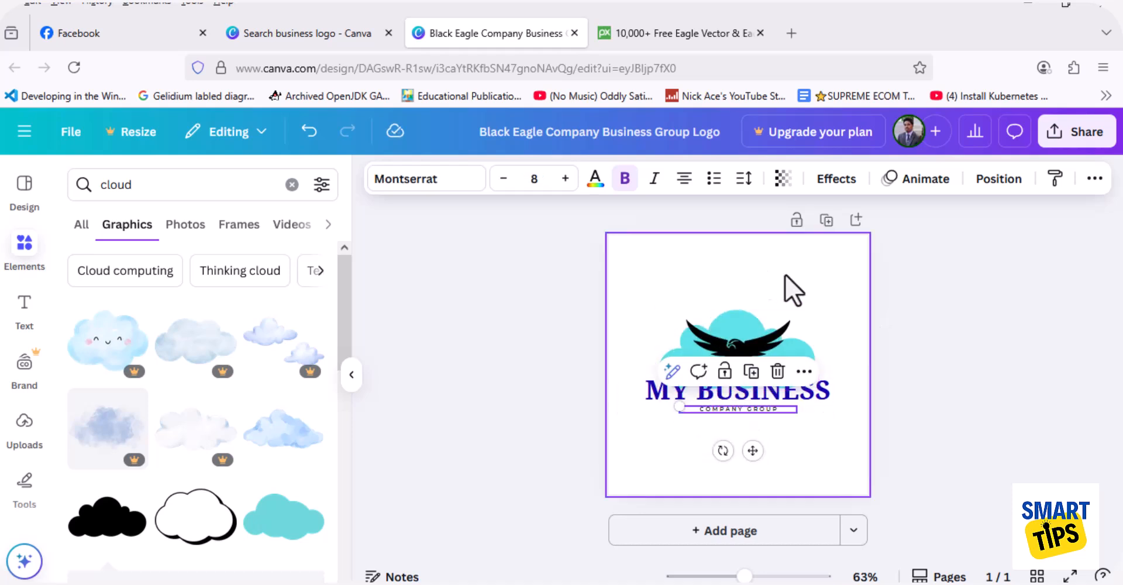
pyautogui.click(837, 477)
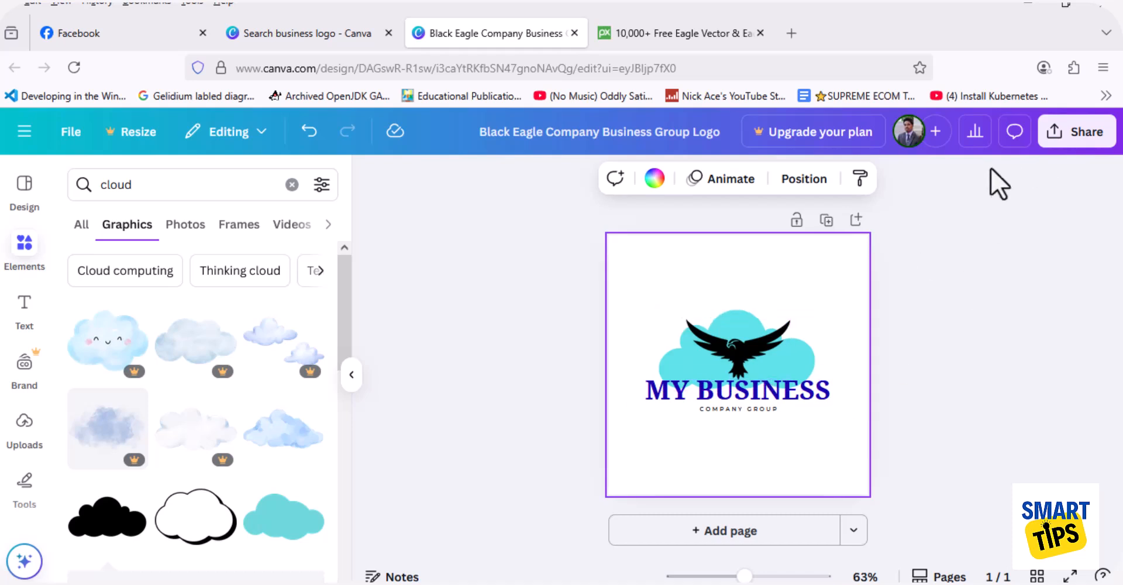
# - Download the finished logo as a PNG file and open the downloaded image
pyautogui.click(1059, 140)
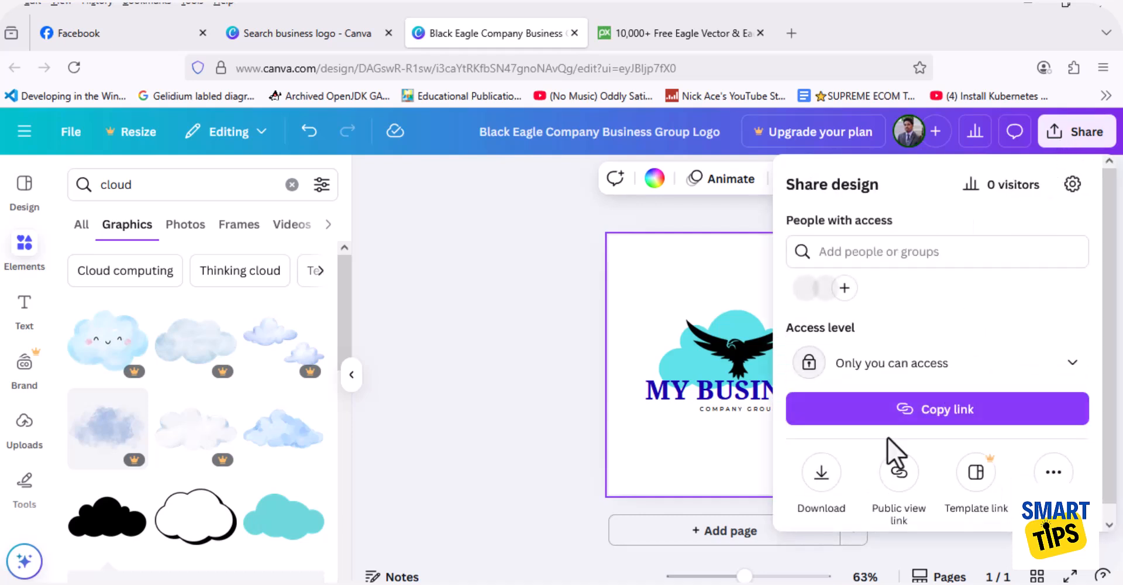
pyautogui.scroll(-1, 887, 437)
pyautogui.click(821, 459)
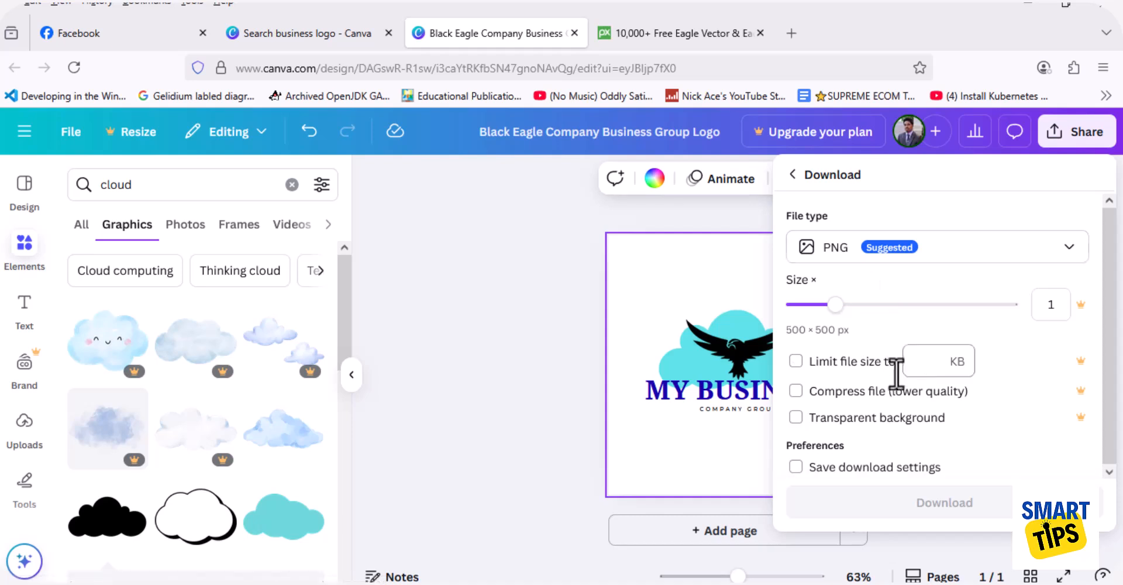
pyautogui.click(929, 502)
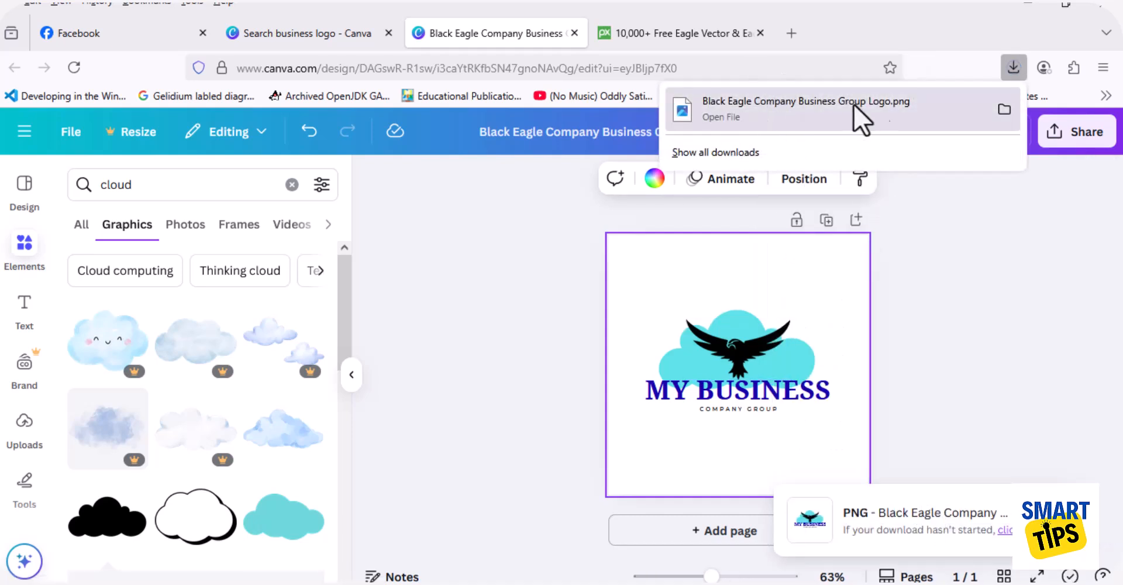
pyautogui.click(872, 106)
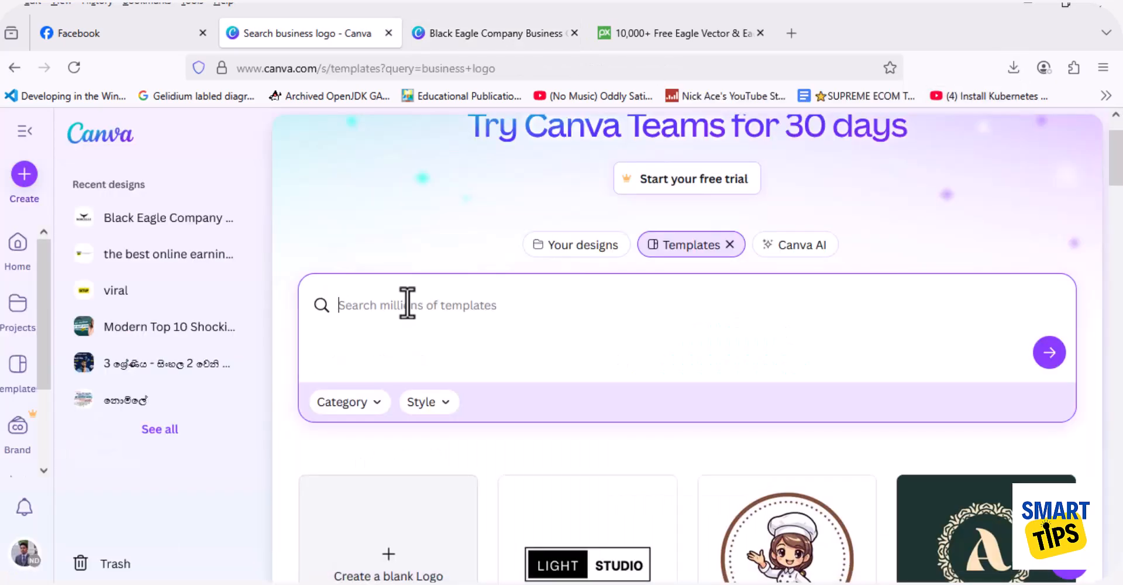
# - Search the Canva templates for "facebook banner" and create a blank Facebook Cover (Landscape) design
pyautogui.write('facebook banner')
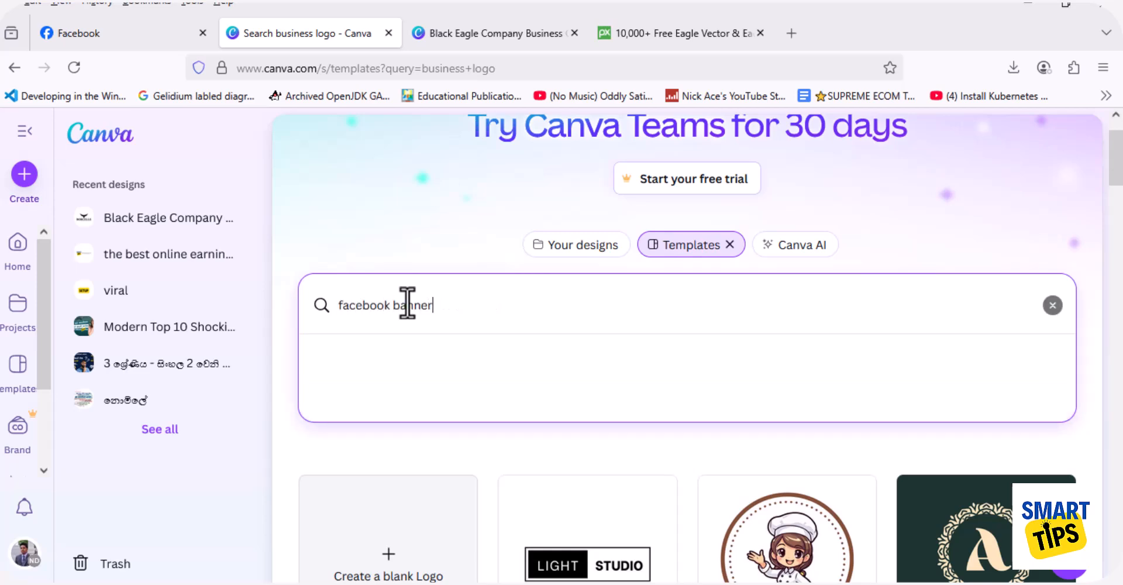
pyautogui.press('Return')
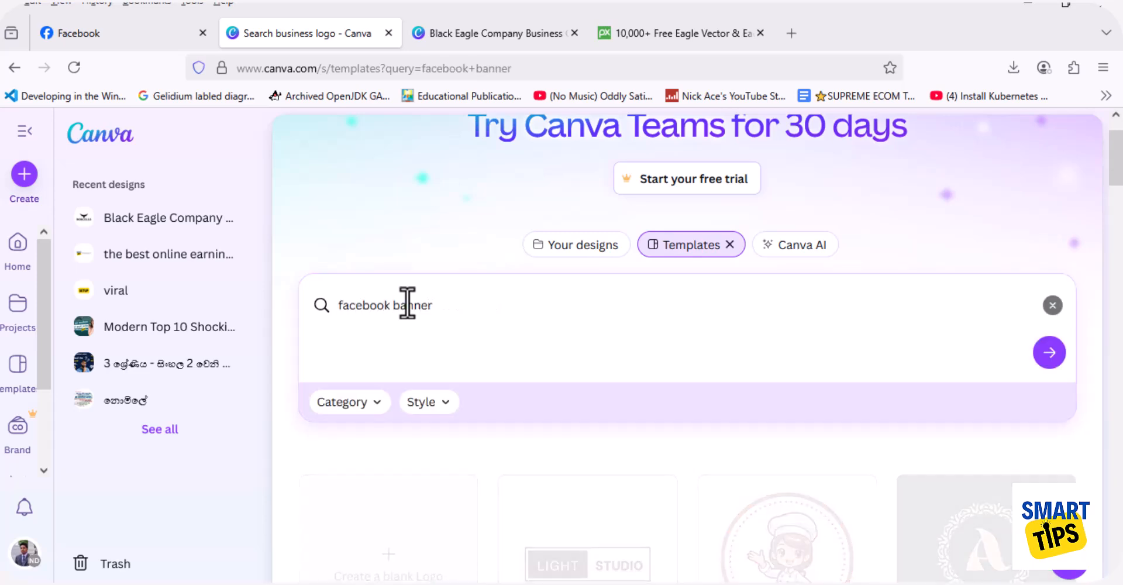
pyautogui.scroll(-4, 610, 373)
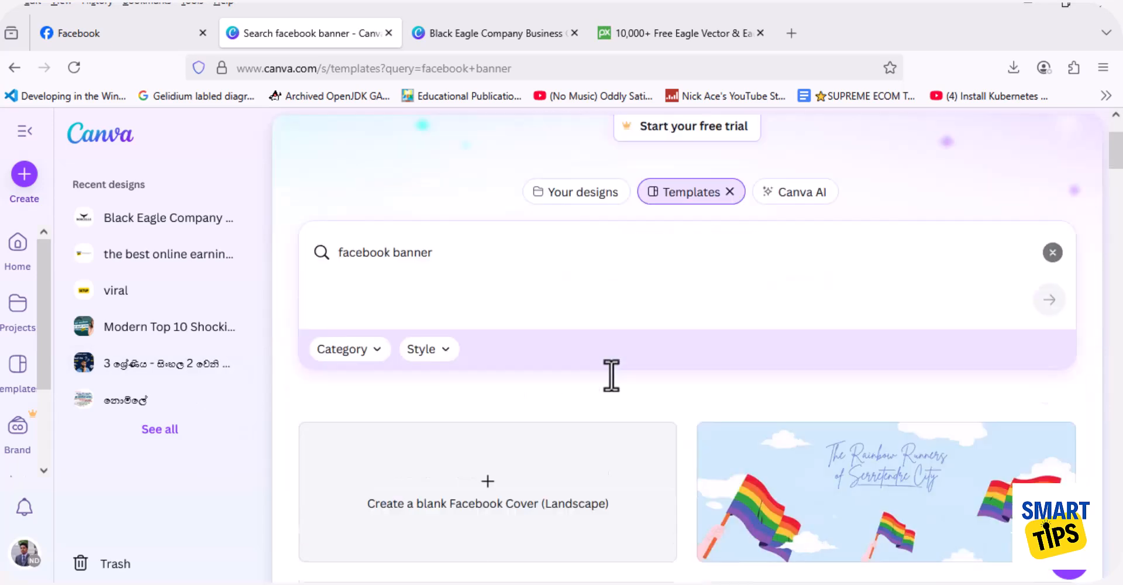
pyautogui.click(481, 396)
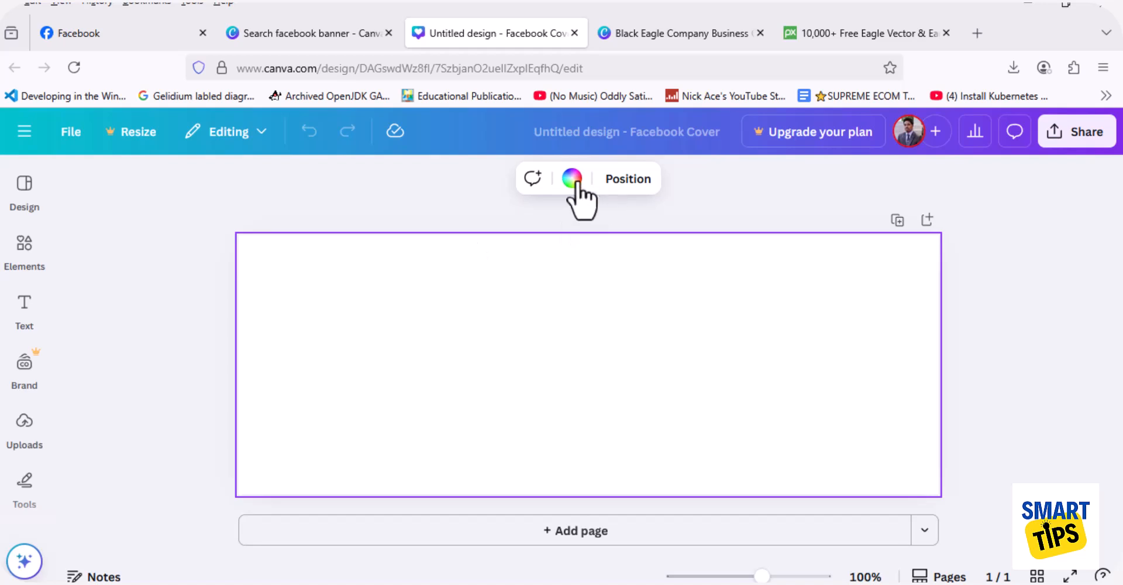
# - Fill the cover's background with the default light grey to white gradient
pyautogui.click(573, 180)
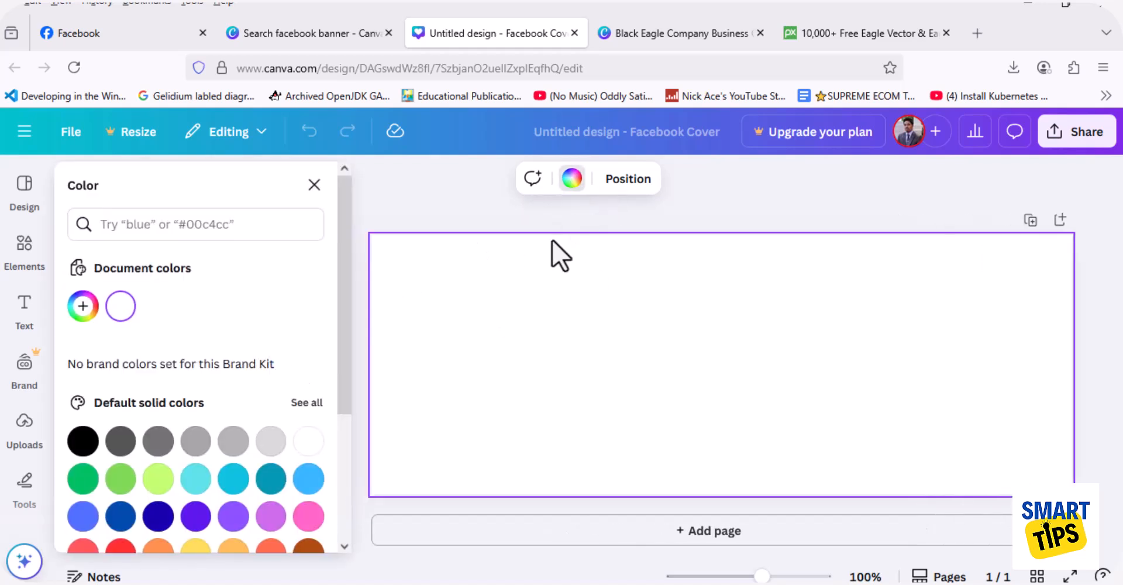
pyautogui.click(572, 179)
pyautogui.click(573, 180)
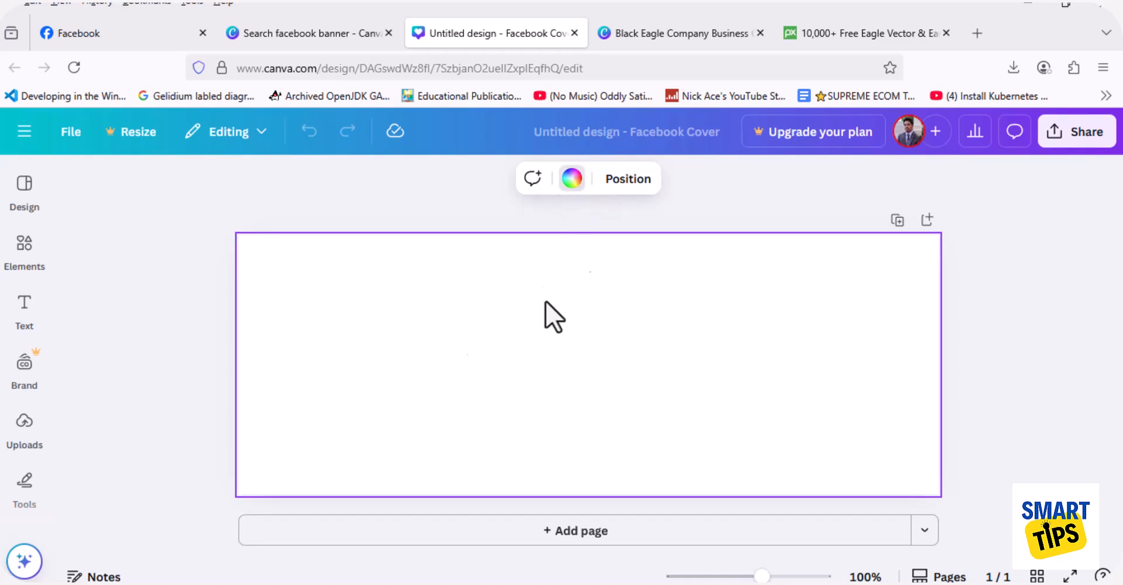
pyautogui.scroll(-2, 208, 506)
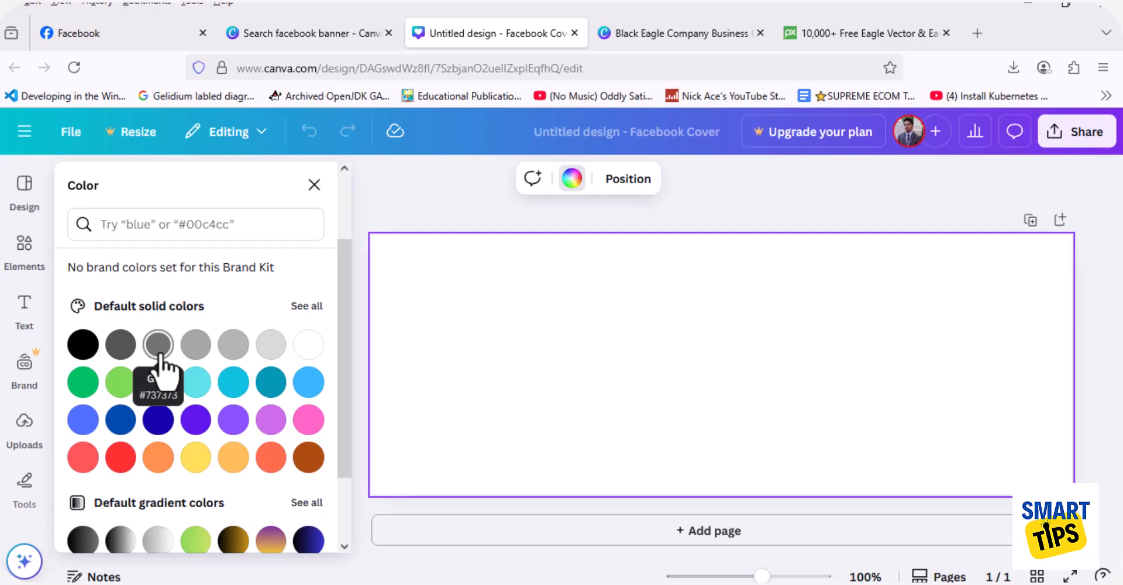
pyautogui.click(88, 422)
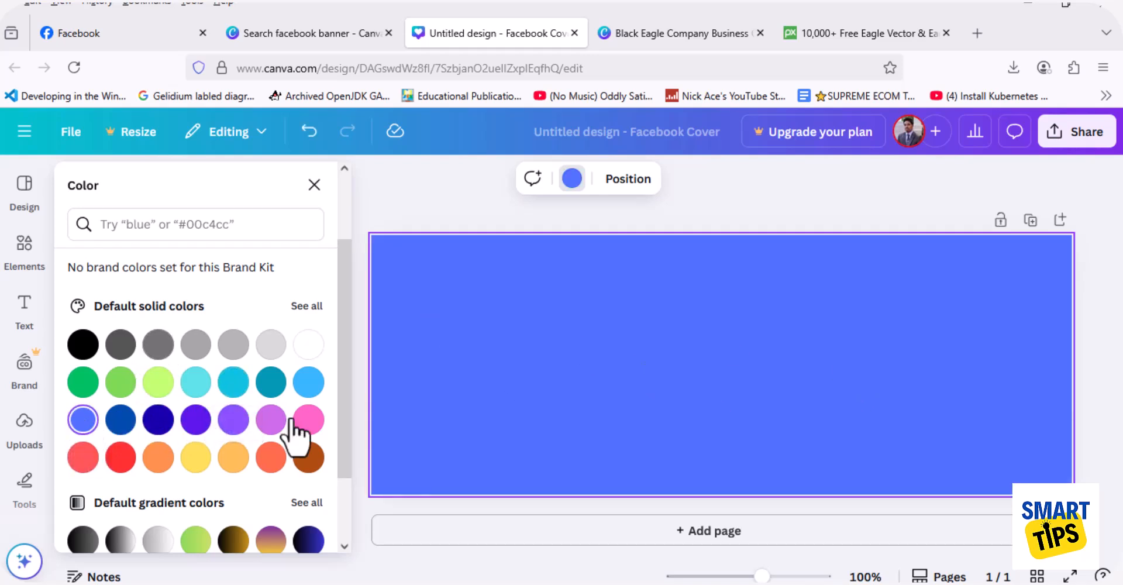
pyautogui.click(308, 348)
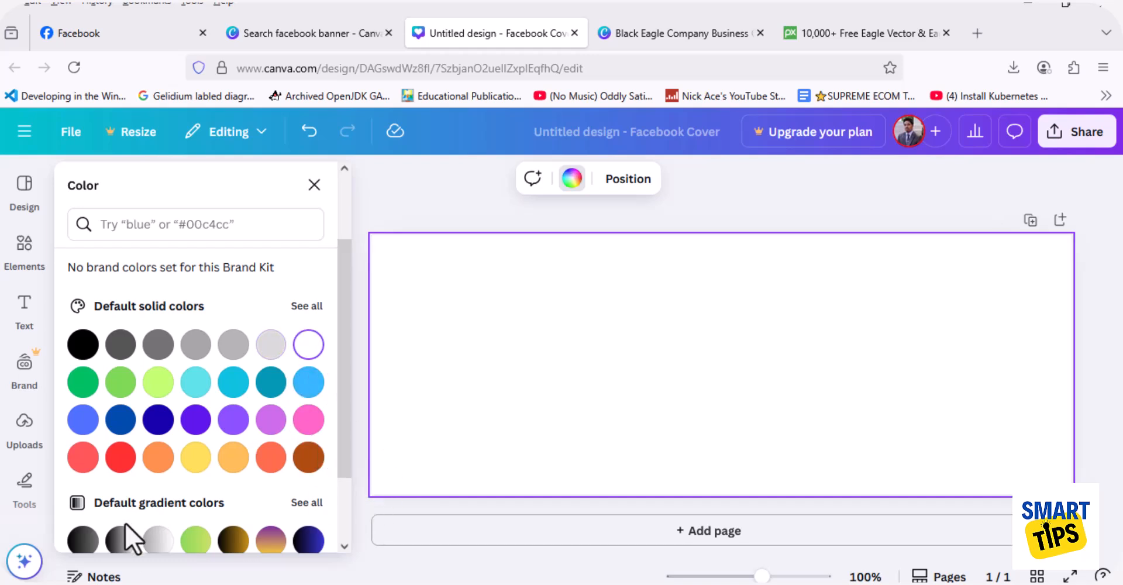
pyautogui.click(147, 540)
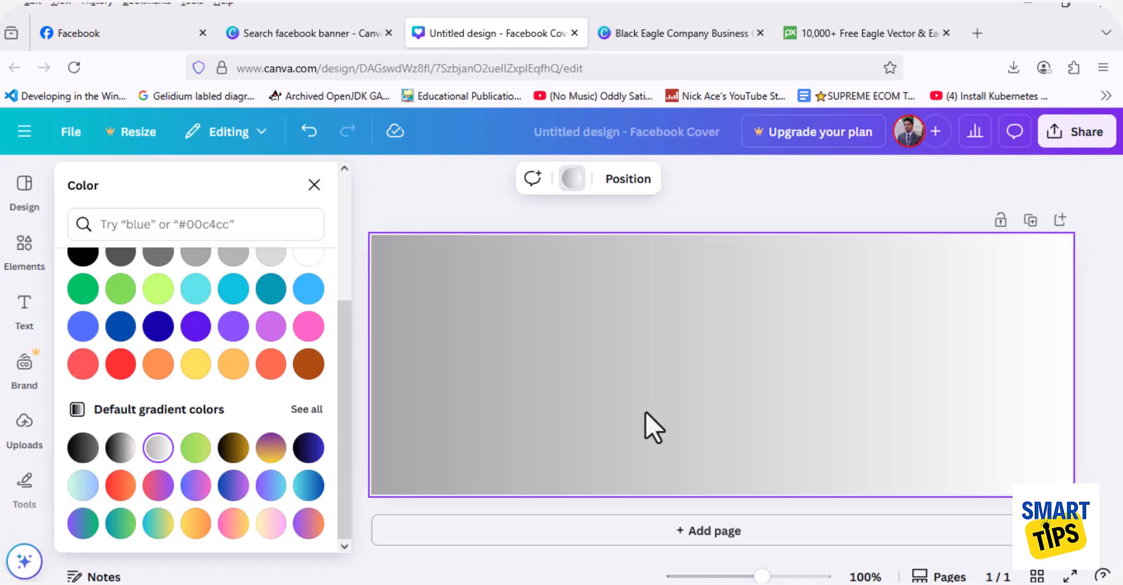
pyautogui.click(314, 184)
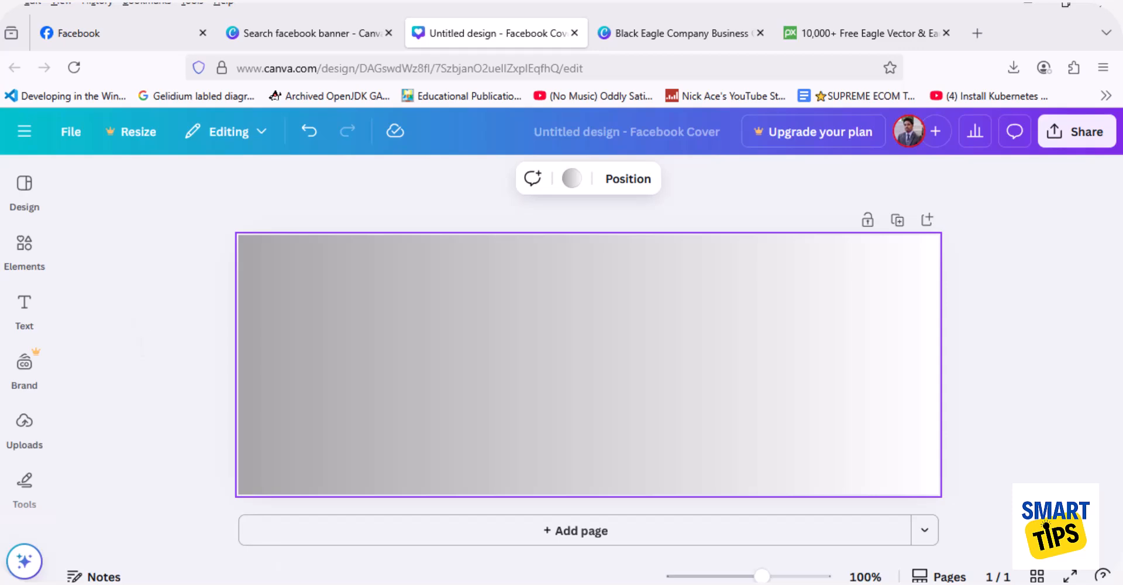
# - Insert Black Eagle Company Business Group Logo.png from the Downloads folder into the cover and enlarge it beyond the banner's height
pyautogui.press('super+e')
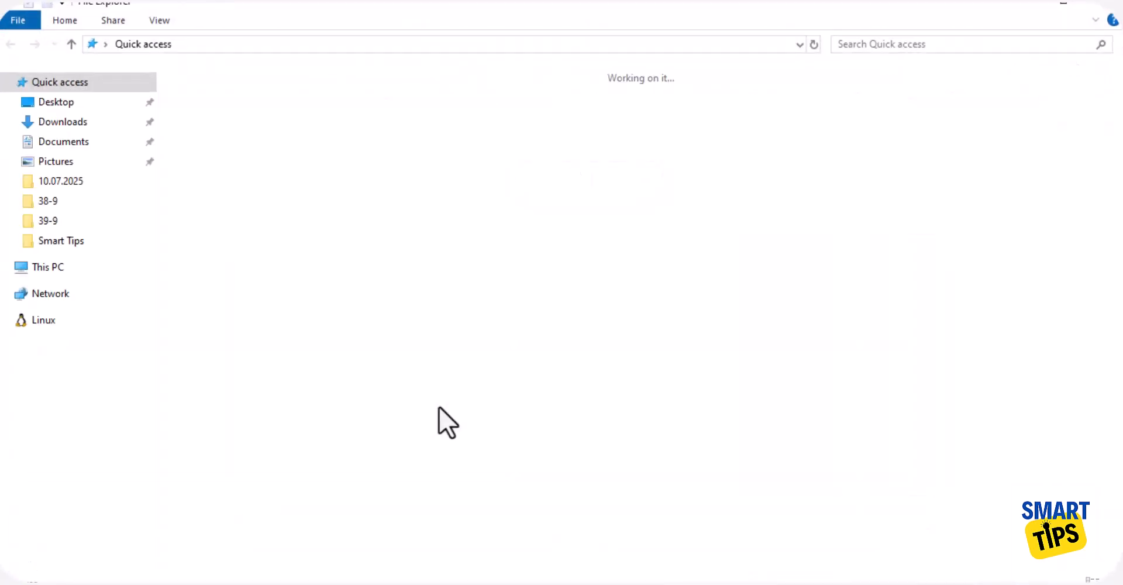
pyautogui.click(62, 124)
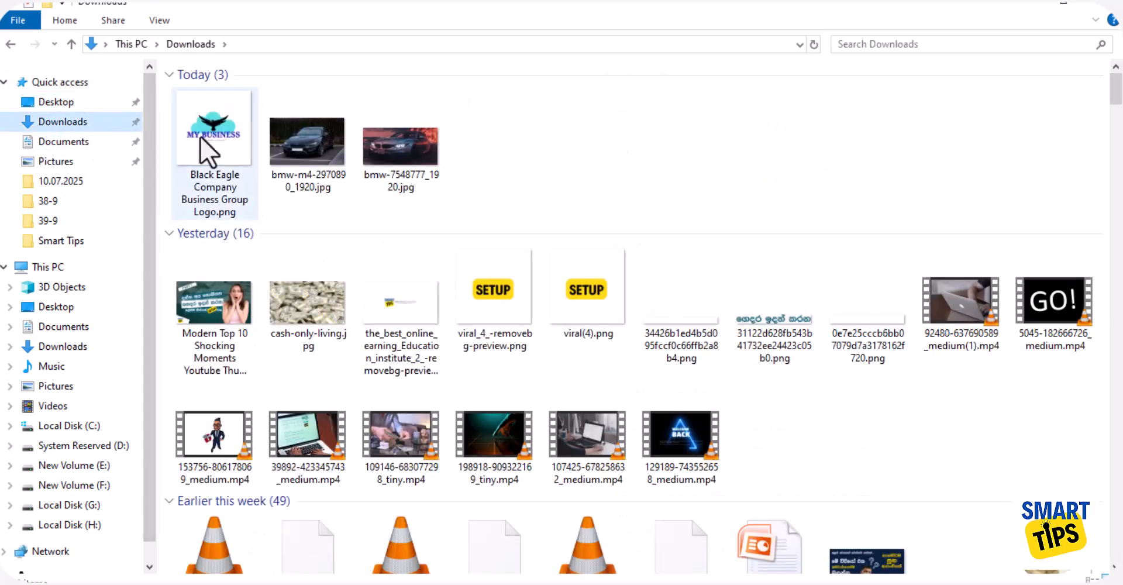
pyautogui.moveTo(212, 134); pyautogui.dragTo(590, 387)
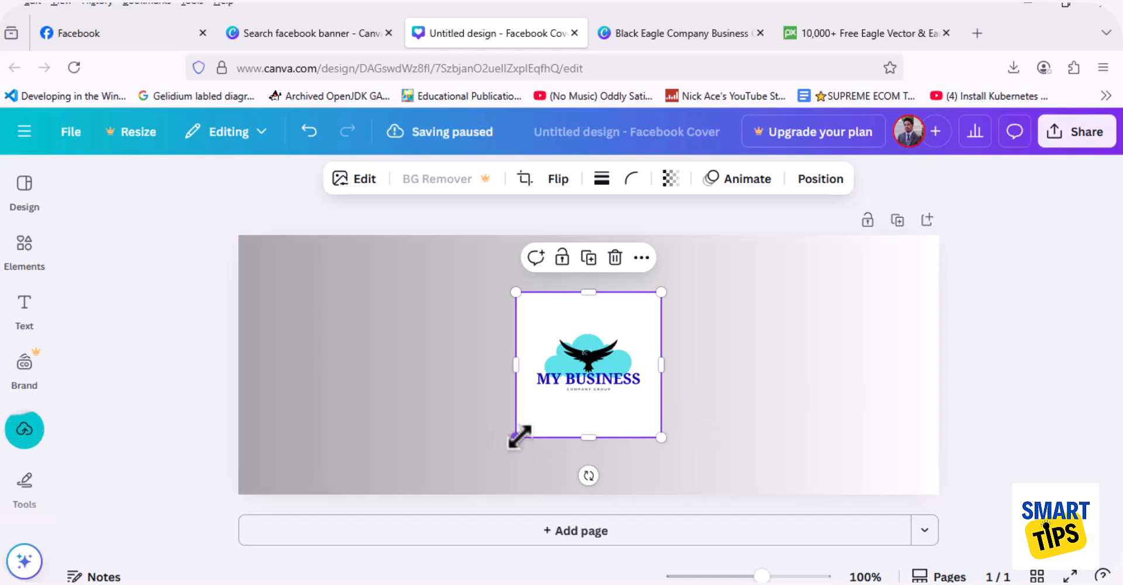
pyautogui.moveTo(516, 437); pyautogui.dragTo(470, 483)
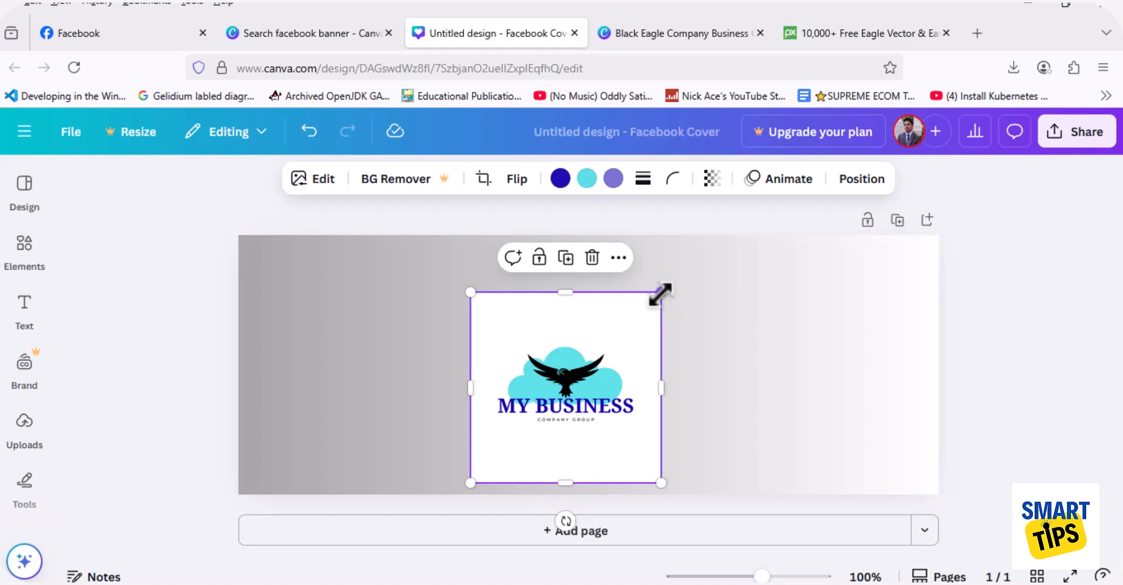
pyautogui.moveTo(660, 292); pyautogui.dragTo(728, 225)
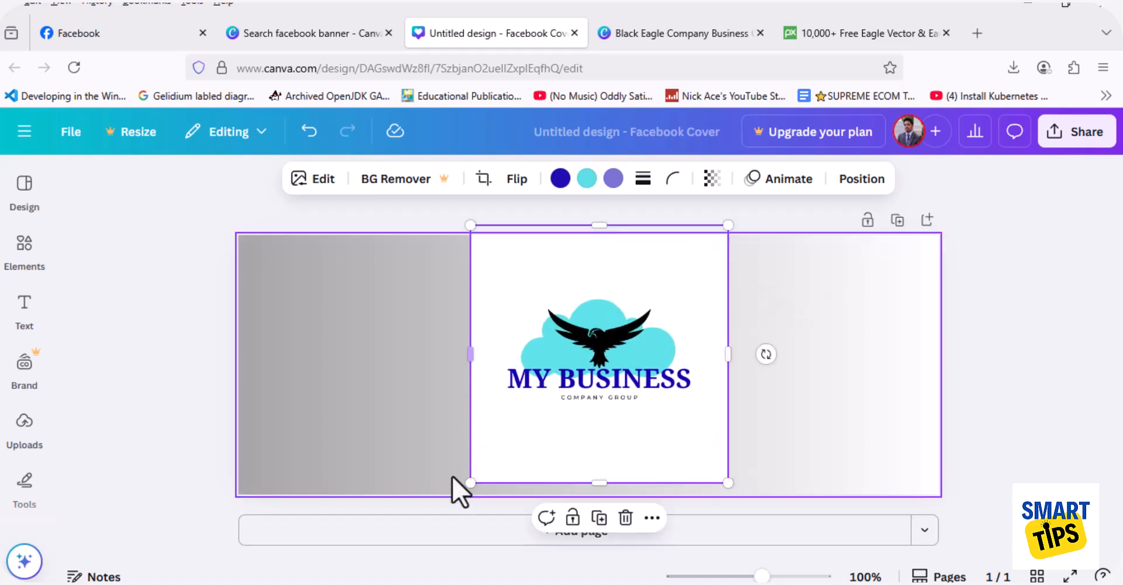
pyautogui.moveTo(464, 484); pyautogui.dragTo(367, 533)
# - Search the web for "removebg" in a new browser tab and open the remove.bg site
pyautogui.hotkey('ctrl', 't')
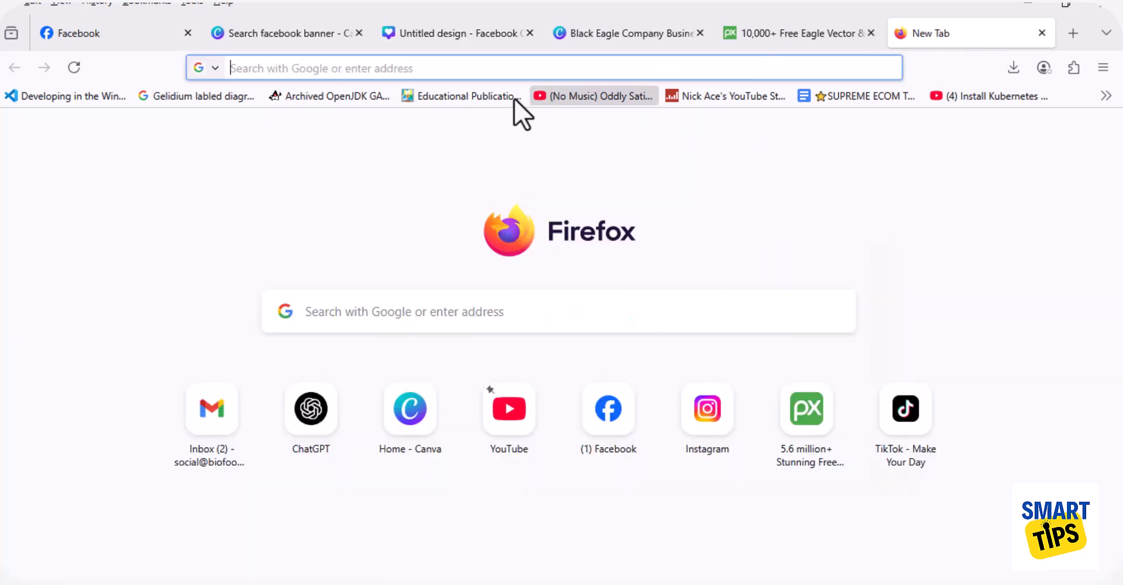
pyautogui.write('re')
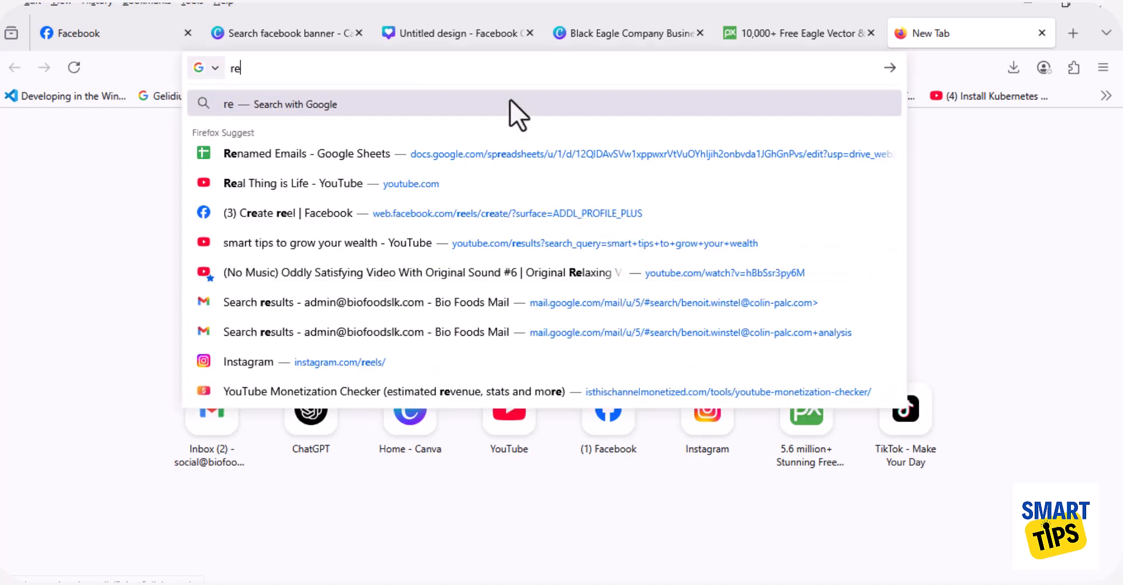
pyautogui.write('move')
pyautogui.press('BackSpace')
pyautogui.press('BackSpace')
pyautogui.write('ve')
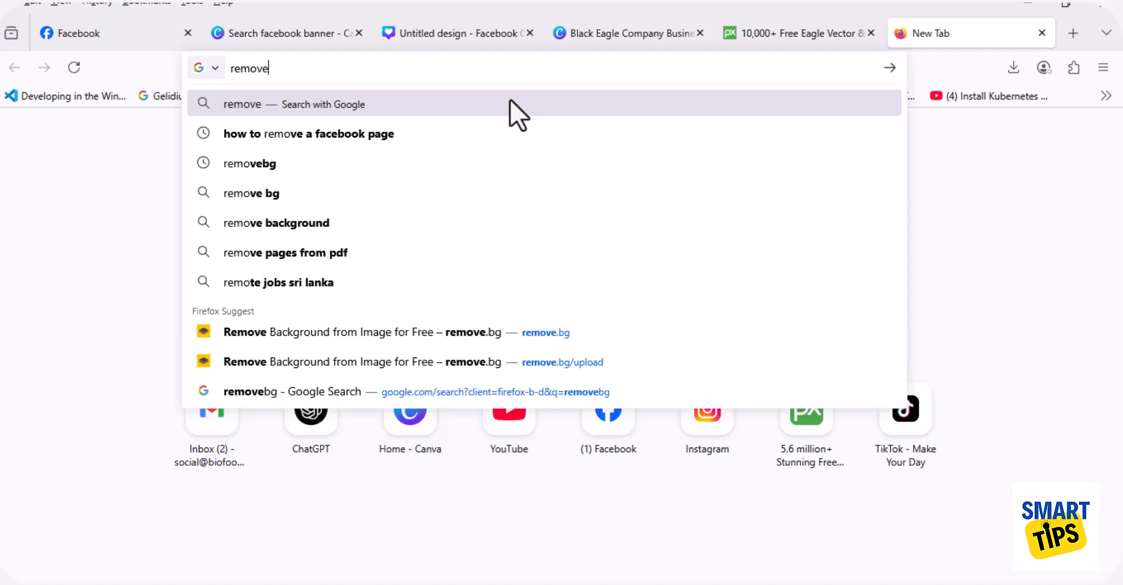
pyautogui.write('bg')
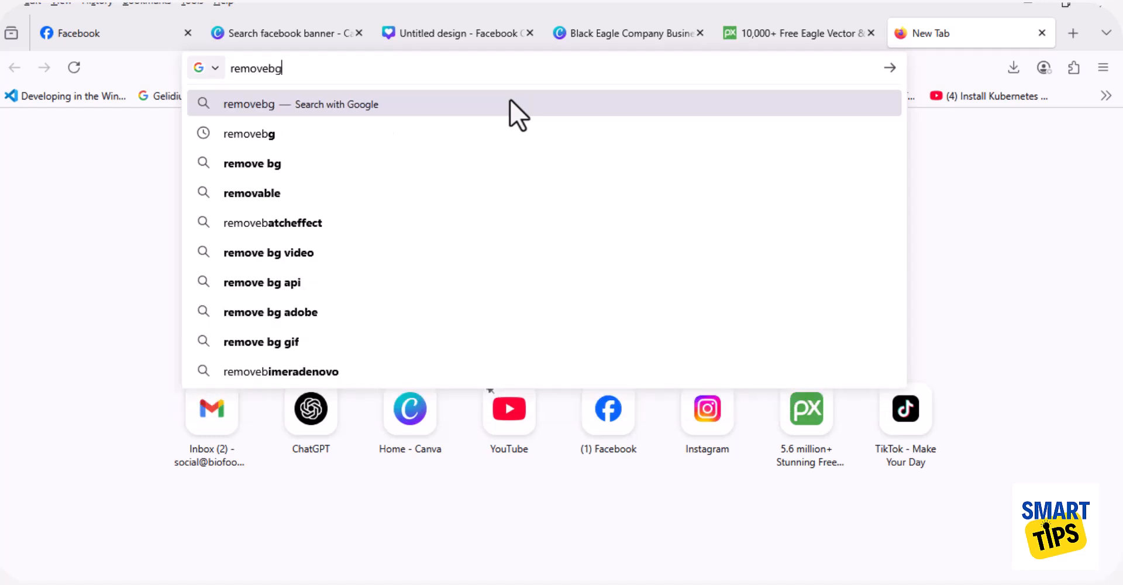
pyautogui.press('Return')
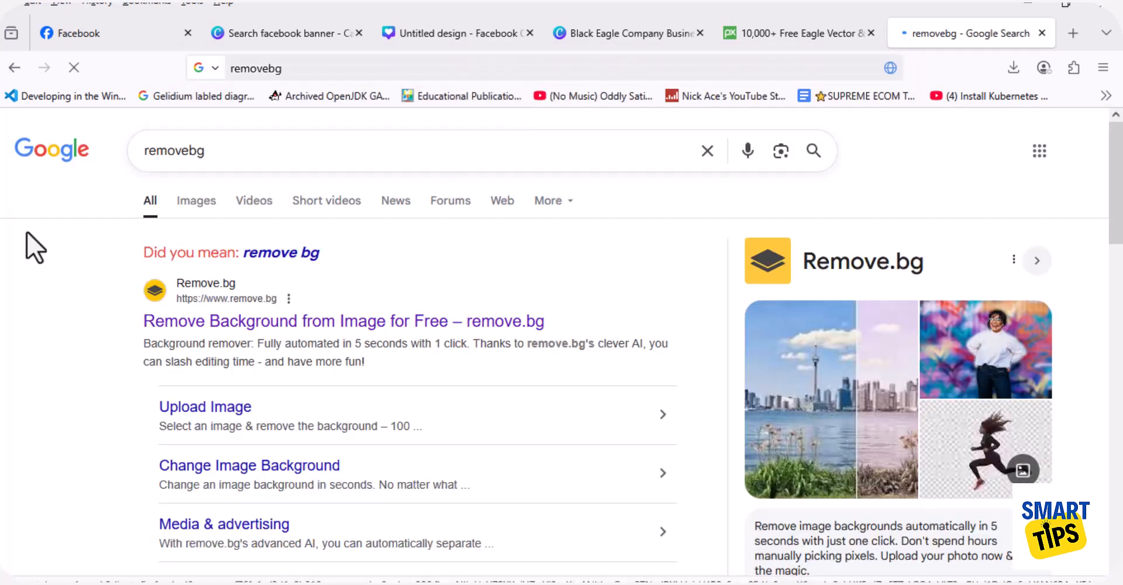
pyautogui.click(266, 323)
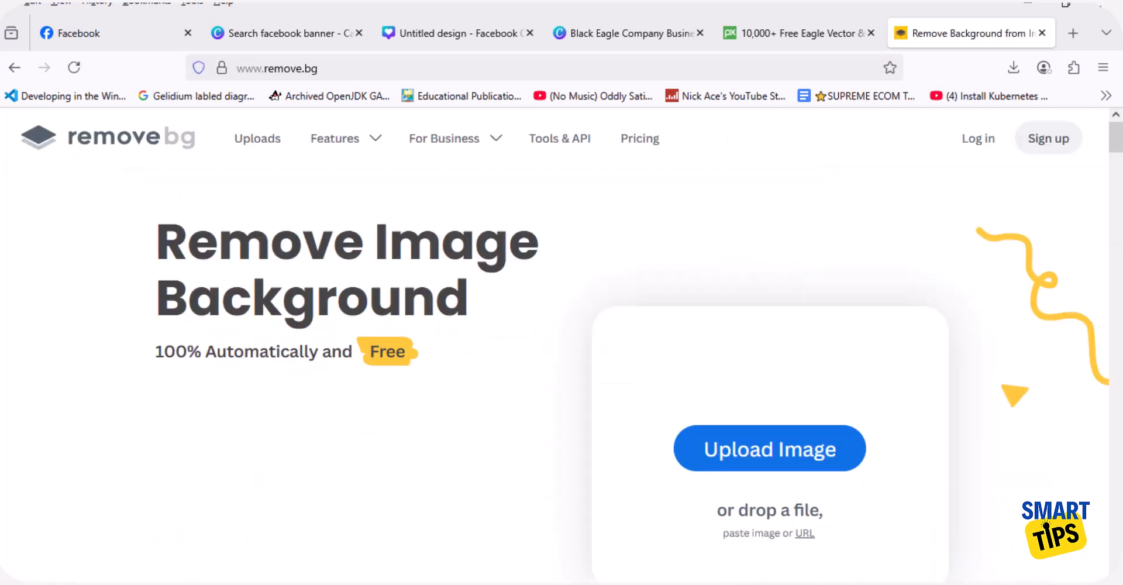
# - Remove the background from Black Eagle Company Business Group Logo.png, download the free 500 x 500 preview, and return to the Facebook cover design
pyautogui.click(785, 459)
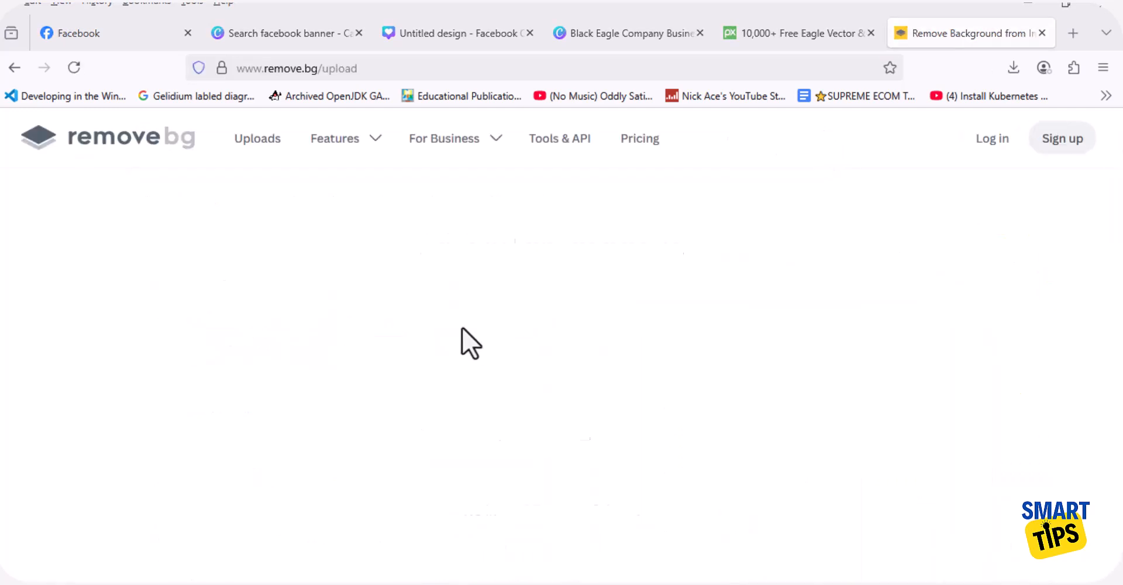
pyautogui.click(169, 173)
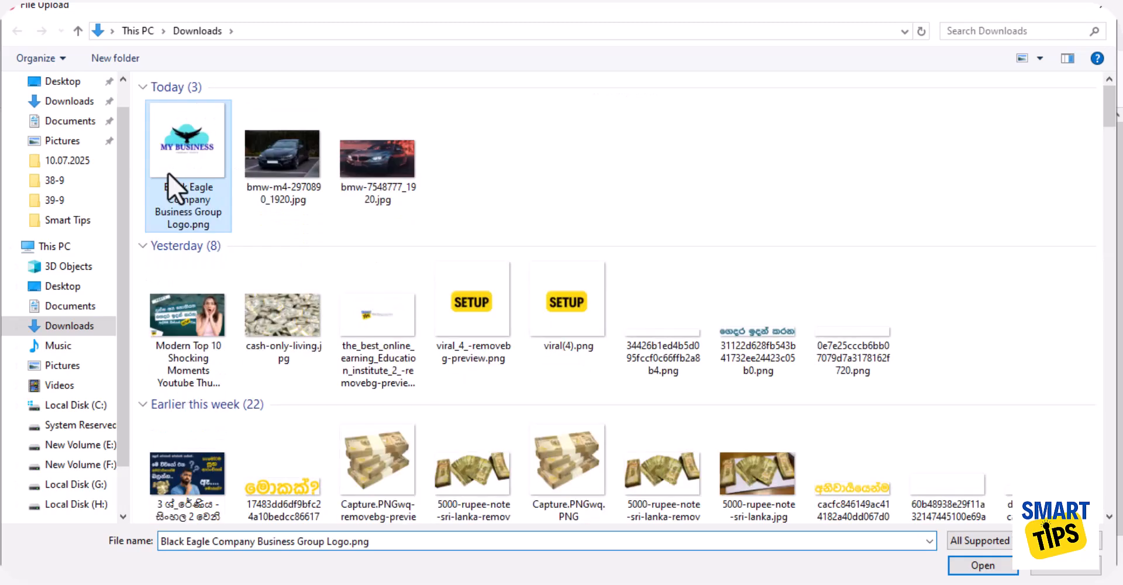
pyautogui.press('Return')
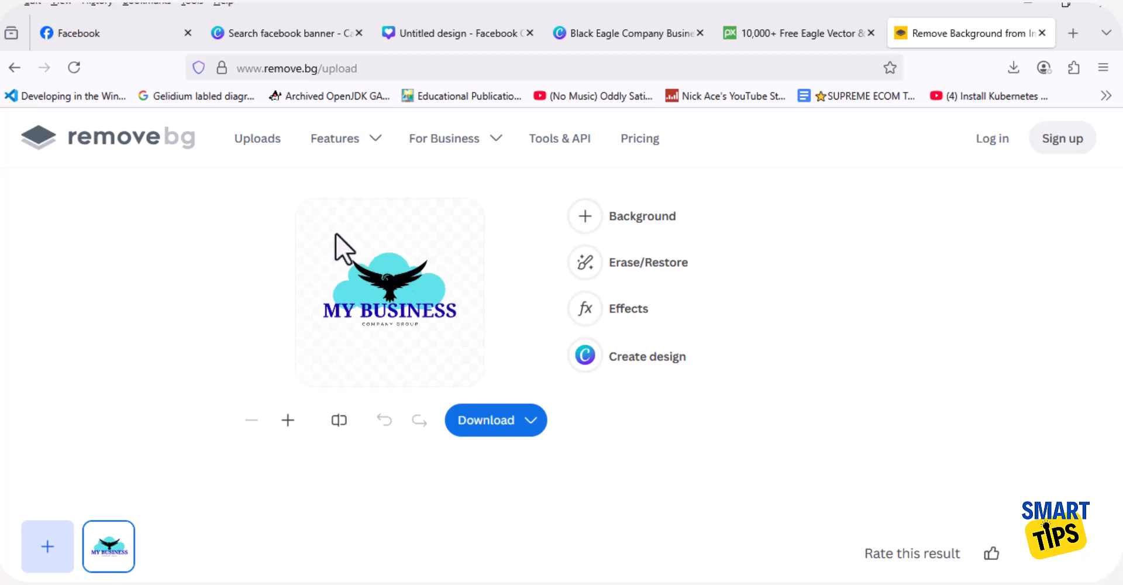
pyautogui.click(504, 433)
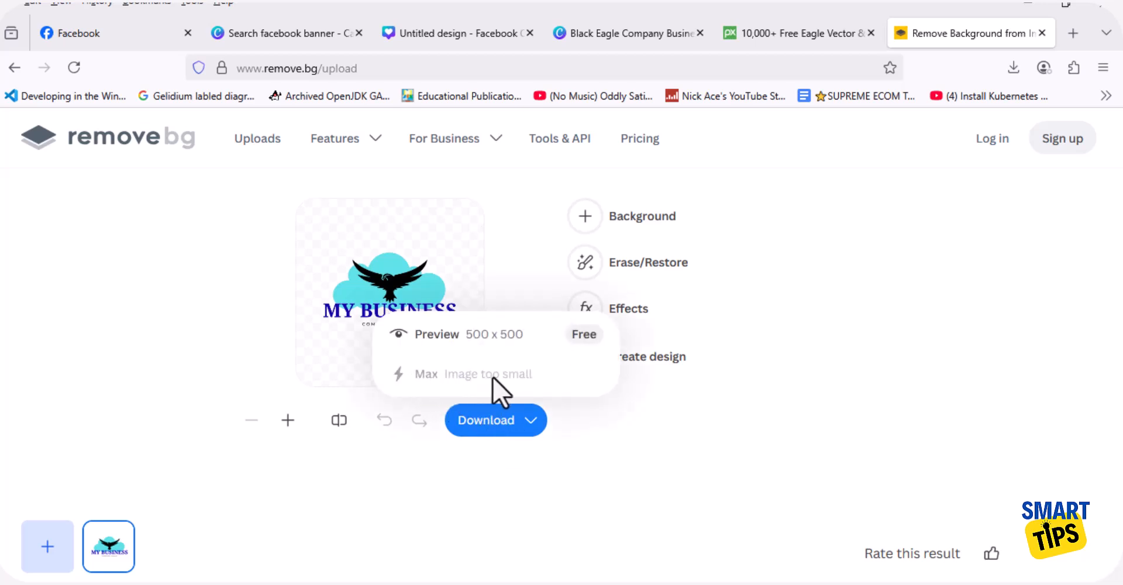
pyautogui.moveTo(449, 338); pyautogui.dragTo(412, 359)
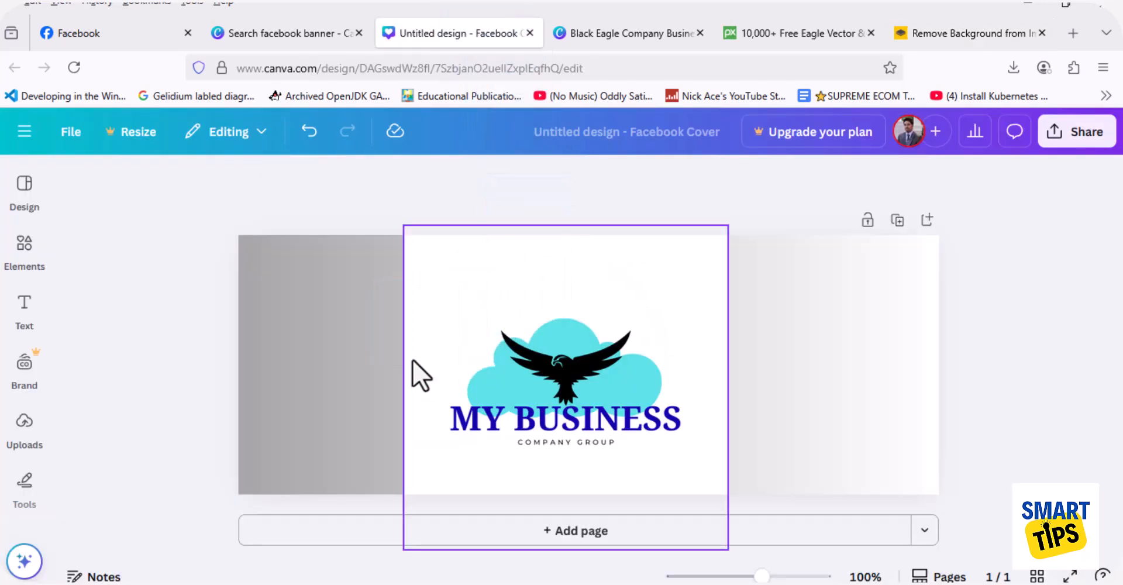
# - Enlarge the background-free logo to overfill the cover's height, remove the white-background logo and centre the background-free one on the banner
pyautogui.moveTo(325, 487); pyautogui.dragTo(289, 524)
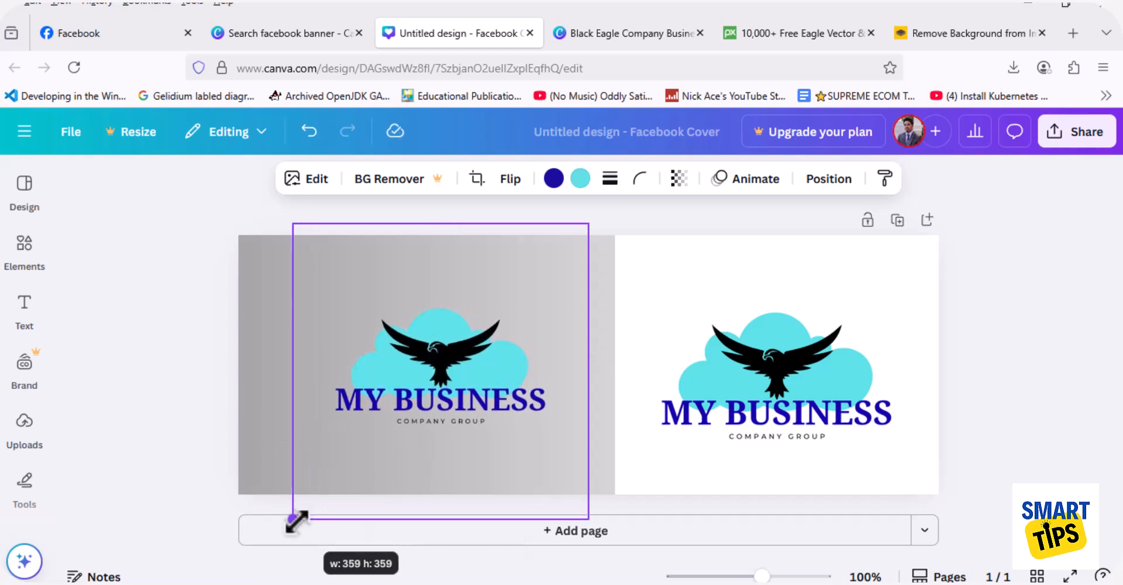
pyautogui.moveTo(444, 366); pyautogui.dragTo(471, 381)
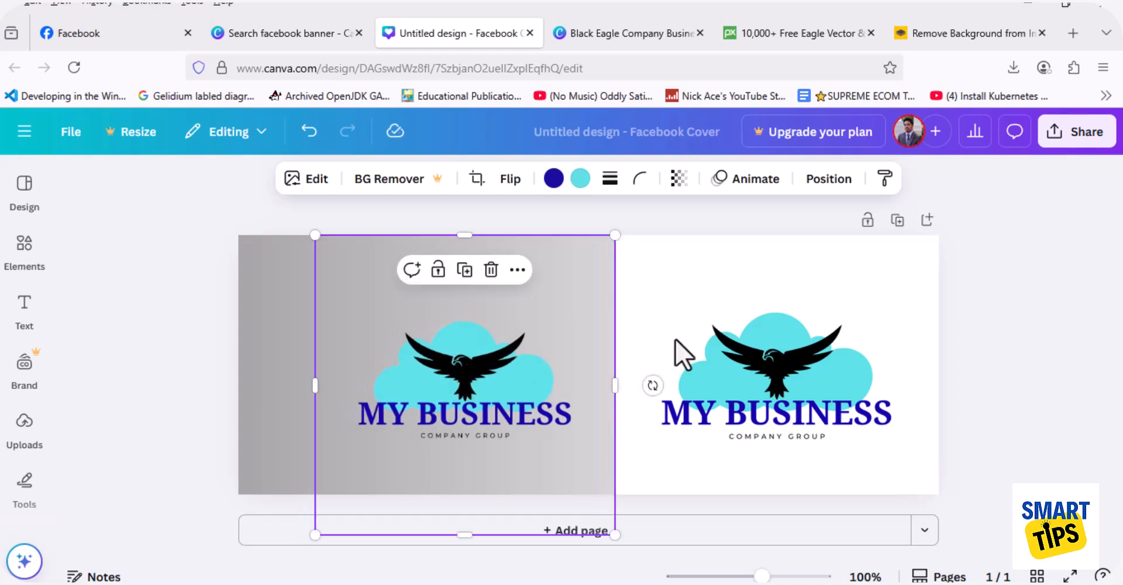
pyautogui.click(766, 370)
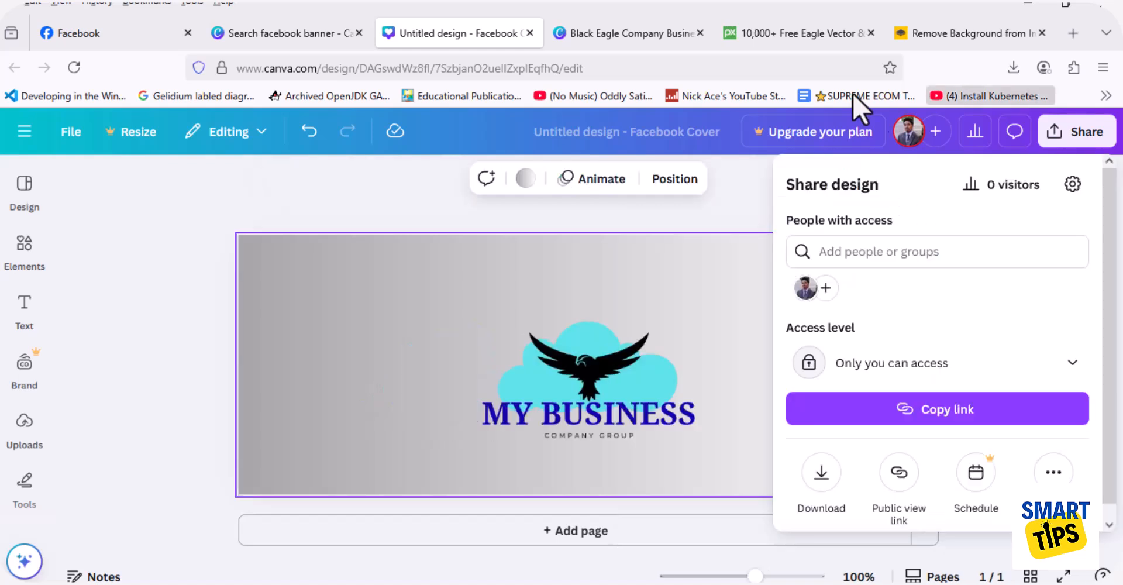
# - Download the Facebook cover design as a PNG and check the file in the Downloads folder
pyautogui.click(455, 156)
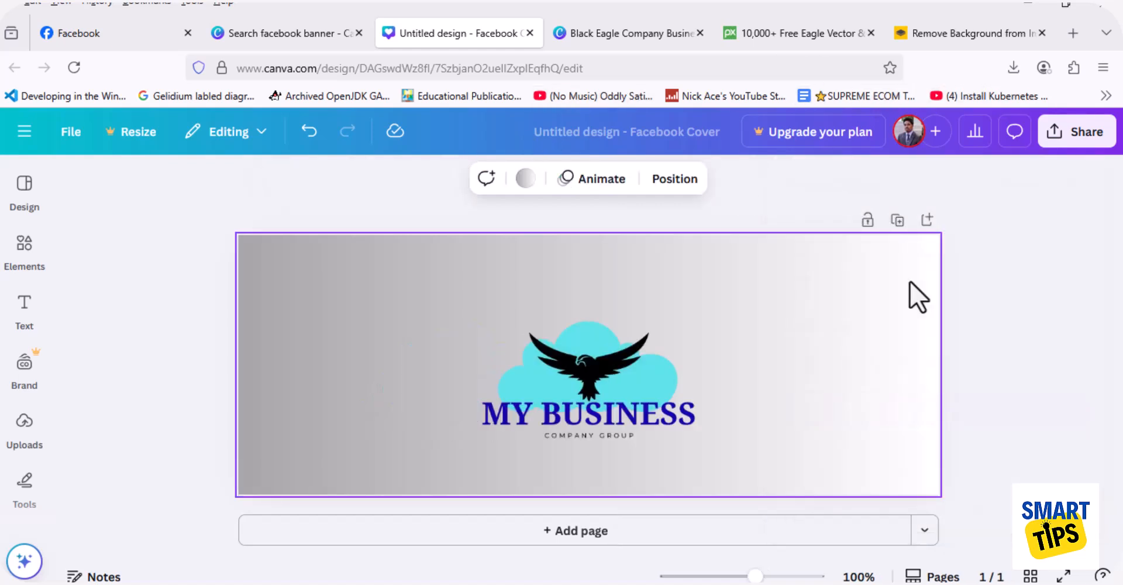
pyautogui.click(1072, 135)
pyautogui.click(821, 479)
pyautogui.click(919, 510)
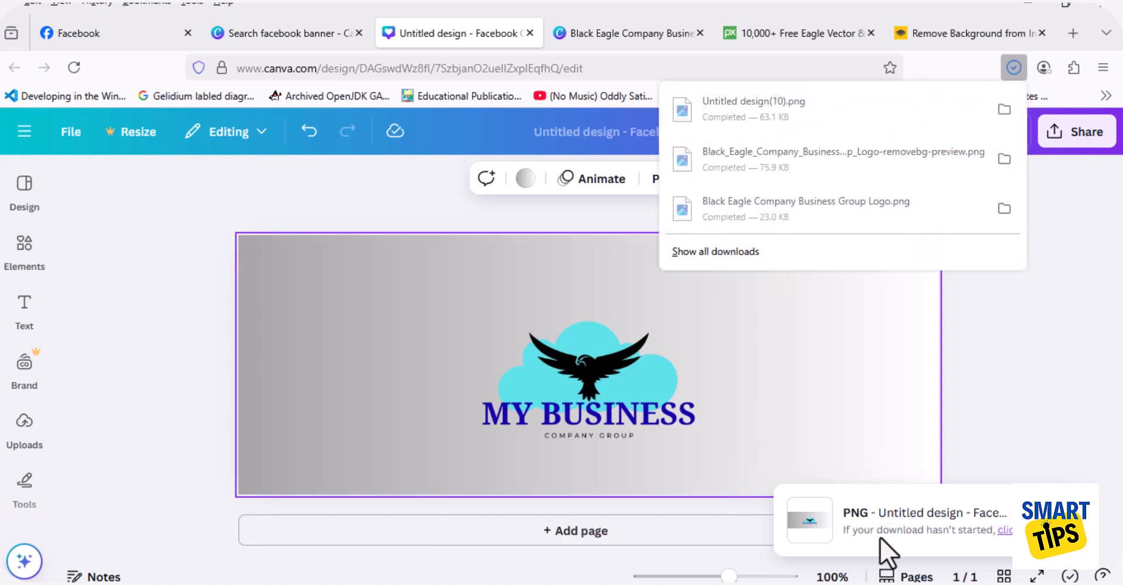
pyautogui.click(721, 142)
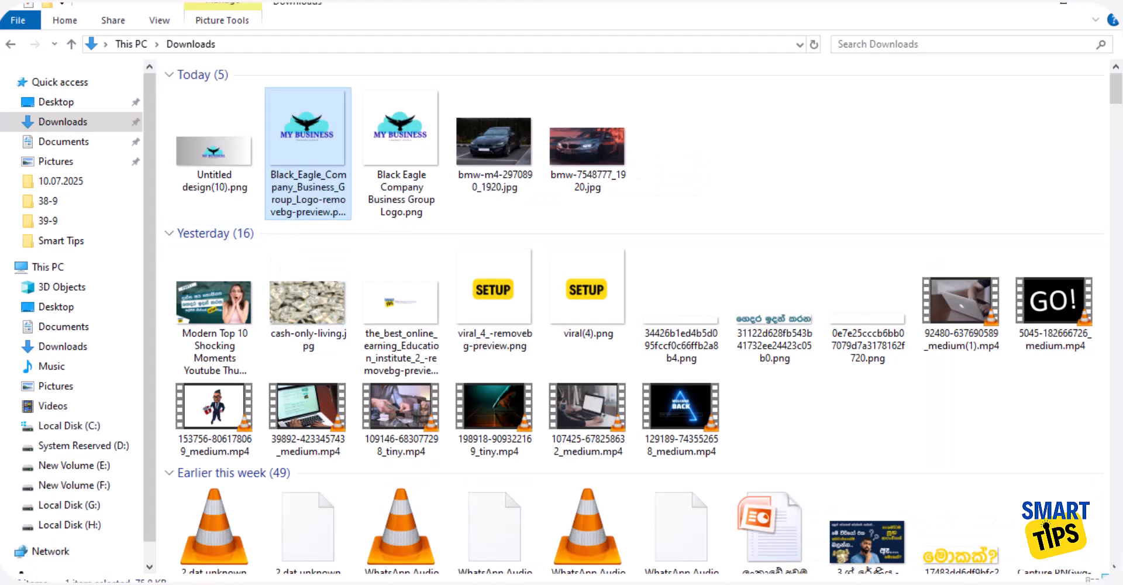
pyautogui.hotkey('alt', 'Tab')
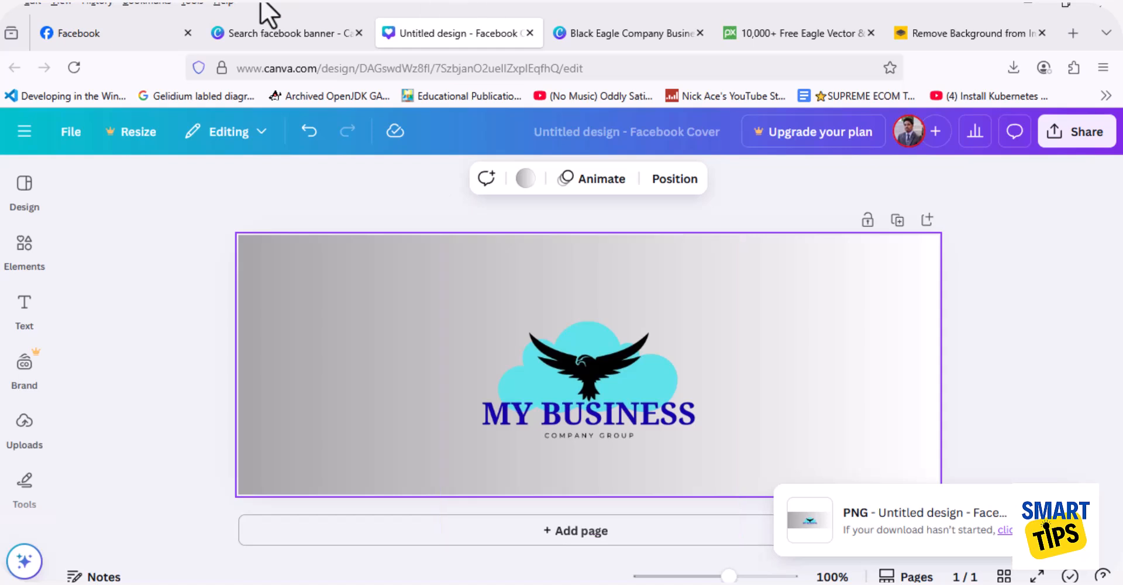
# - Switch to the Facebook Page setup and upload the My Business eagle logo as the profile picture
pyautogui.click(116, 41)
pyautogui.moveTo(116, 41); pyautogui.dragTo(96, 26)
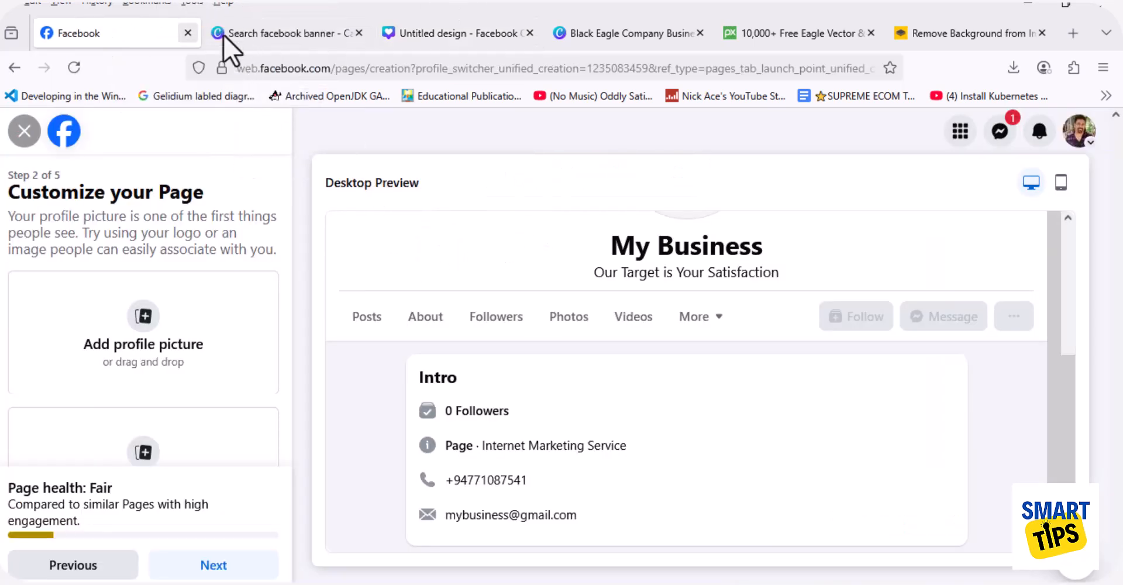
pyautogui.click(144, 319)
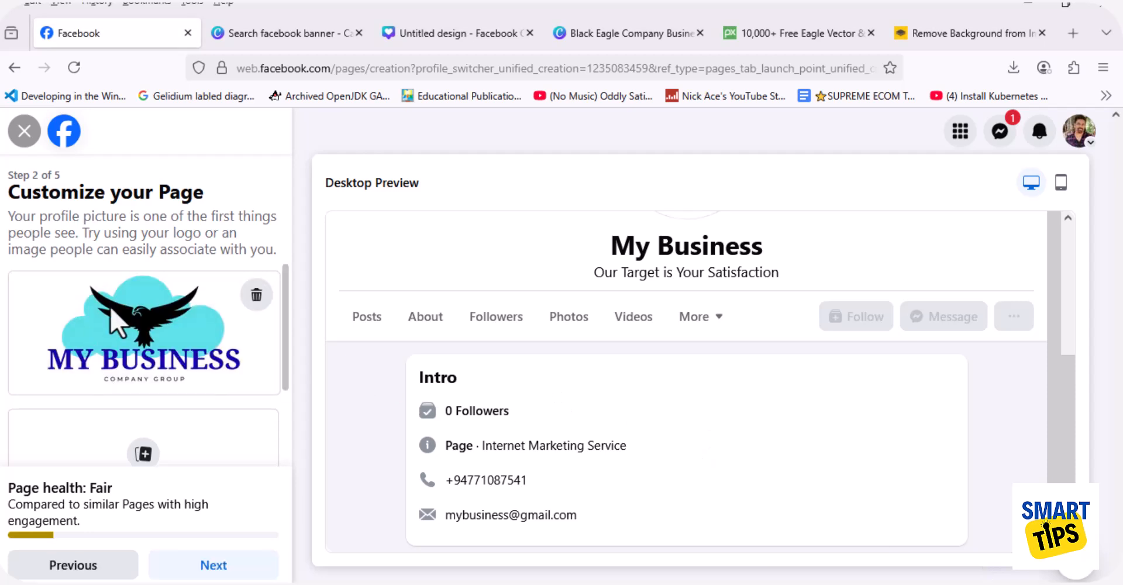
# - Upload Untitled design(10).png as the cover photo, shift it slightly within its frame and continue to the WhatsApp connection
pyautogui.scroll(-2, 185, 377)
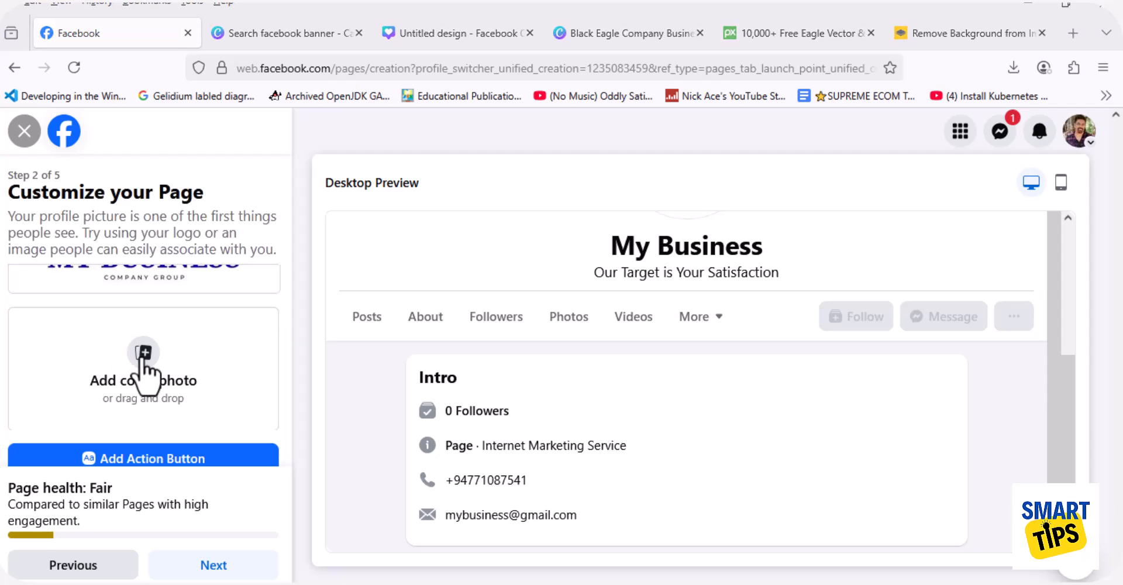
pyautogui.click(190, 359)
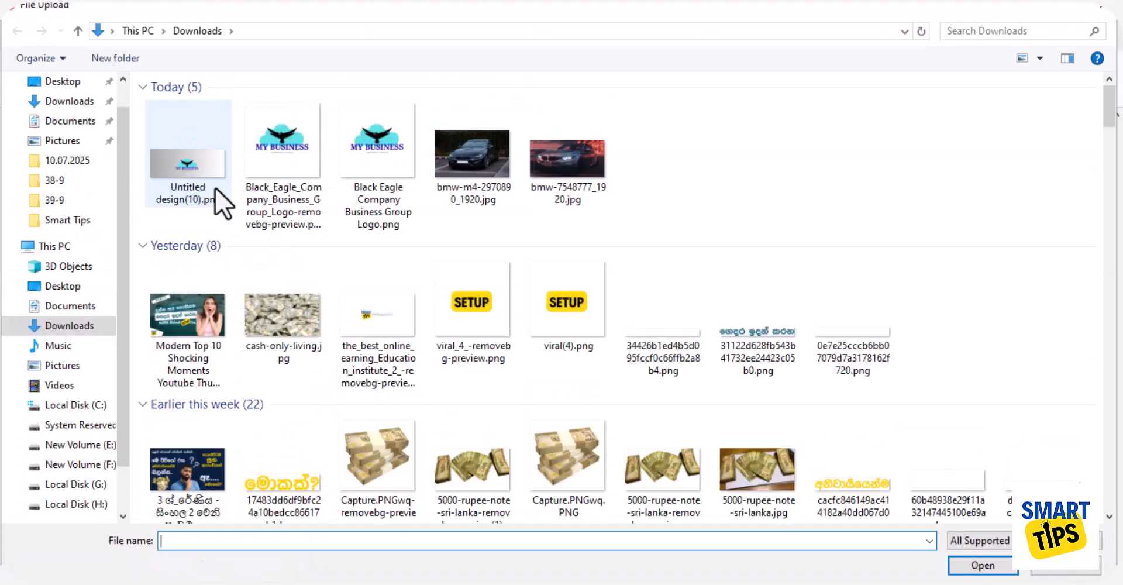
pyautogui.doubleClick(184, 182)
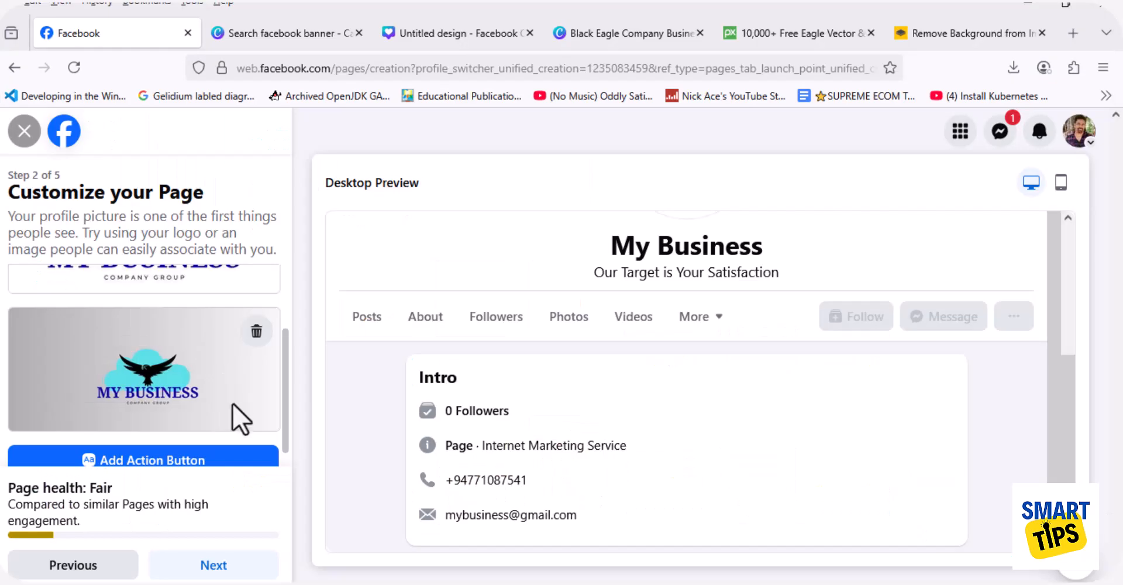
pyautogui.moveTo(221, 406)
pyautogui.mouseDown()
pyautogui.moveTo(235, 403)
pyautogui.moveTo(195, 383)
pyautogui.moveTo(237, 396)
pyautogui.moveTo(226, 408)
pyautogui.mouseUp()
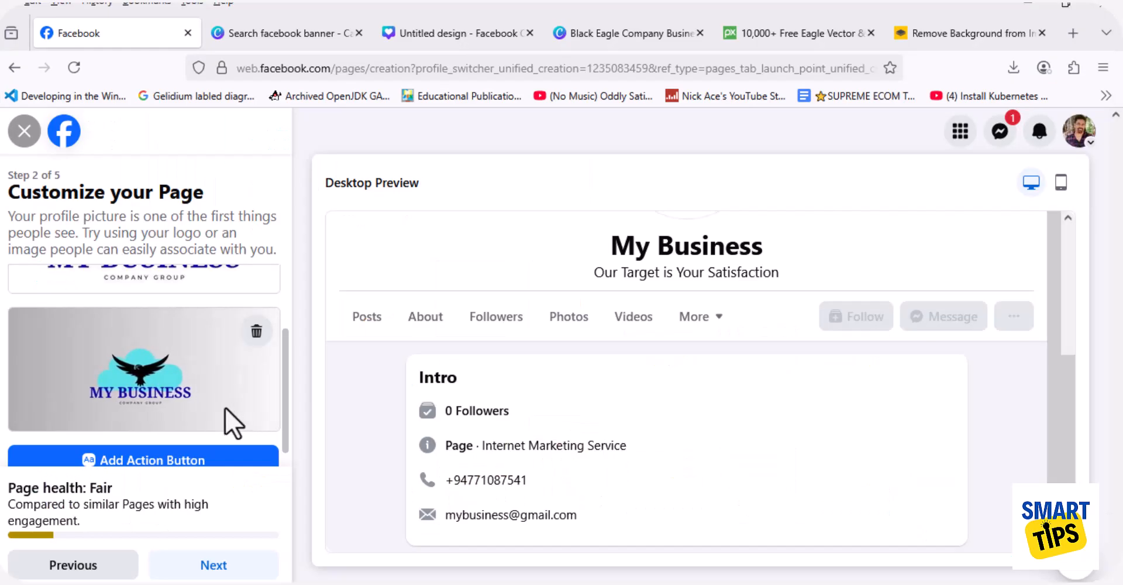
pyautogui.click(192, 565)
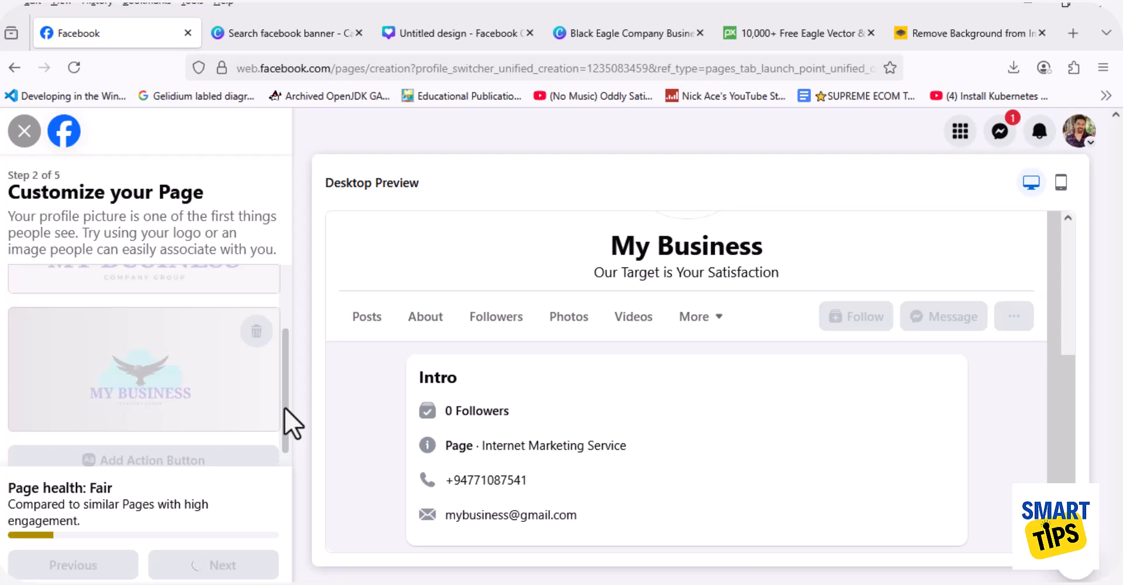
# - Enter the business's WhatsApp phone number with country code LK+94 and request a verification code
pyautogui.click(190, 396)
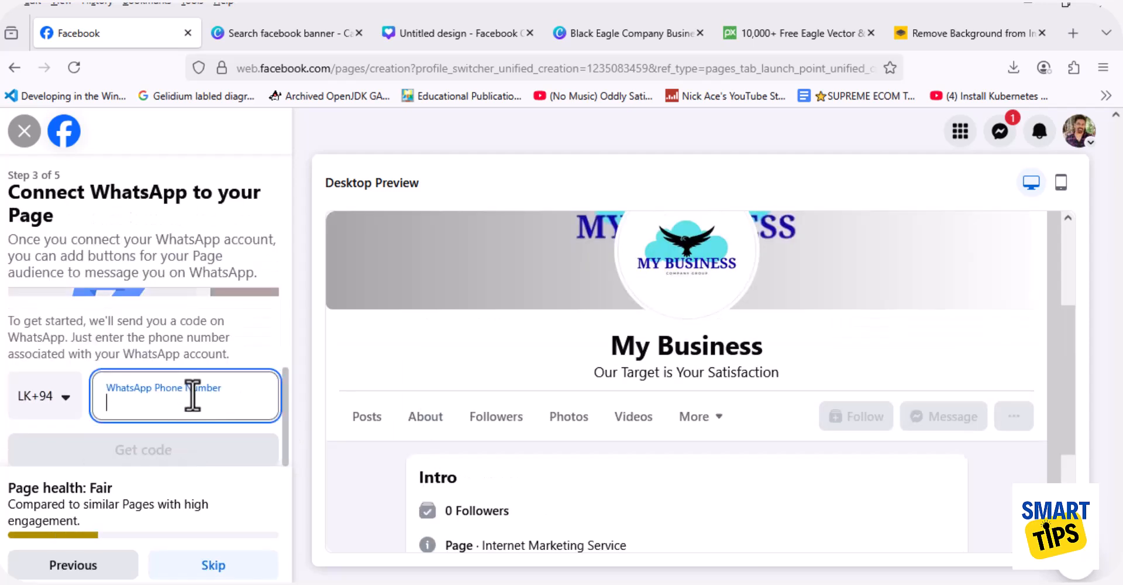
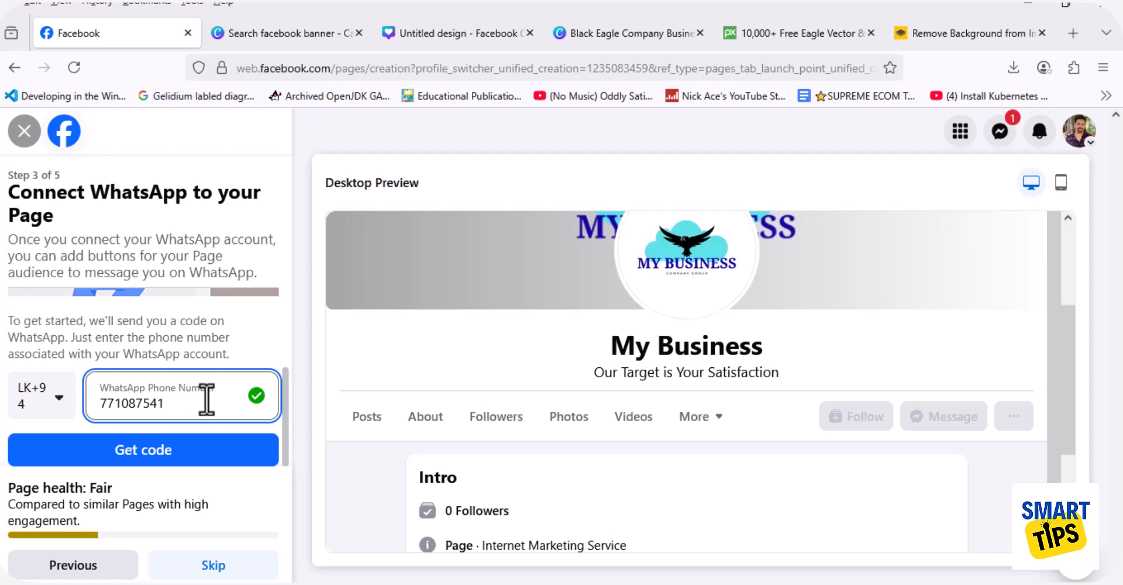
pyautogui.click(176, 463)
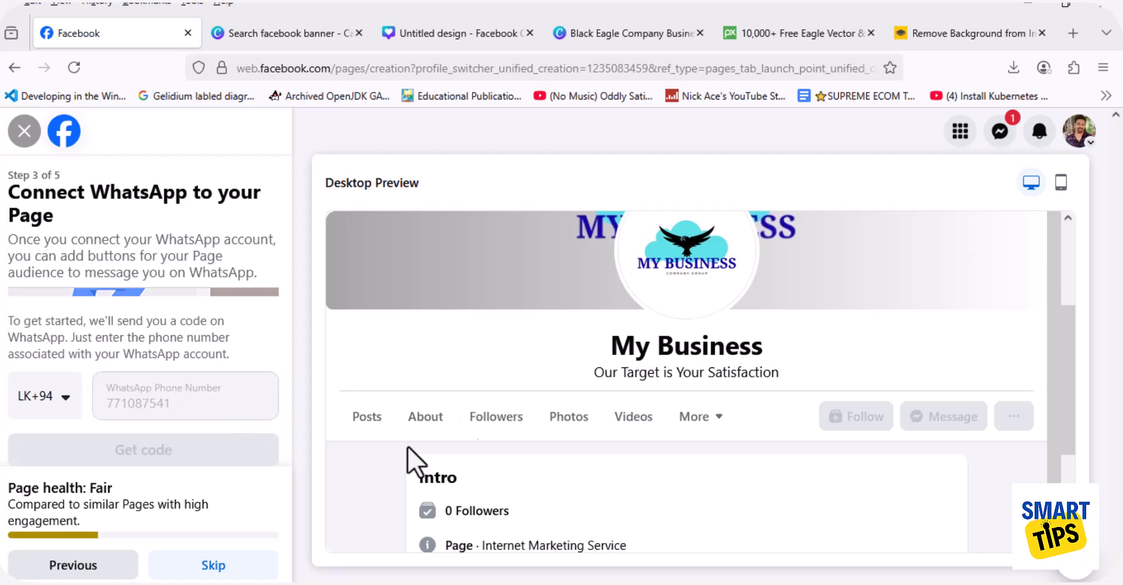
# - Enter the 5-digit WhatsApp verification code, confirm the connection to the Page and dismiss the notification
pyautogui.click(235, 406)
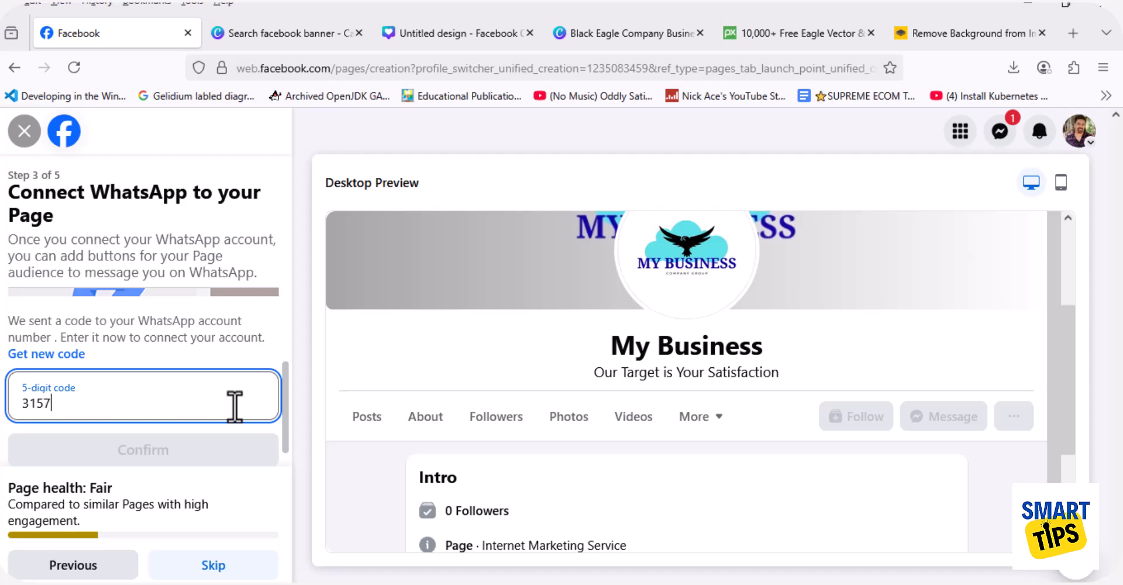
pyautogui.click(186, 459)
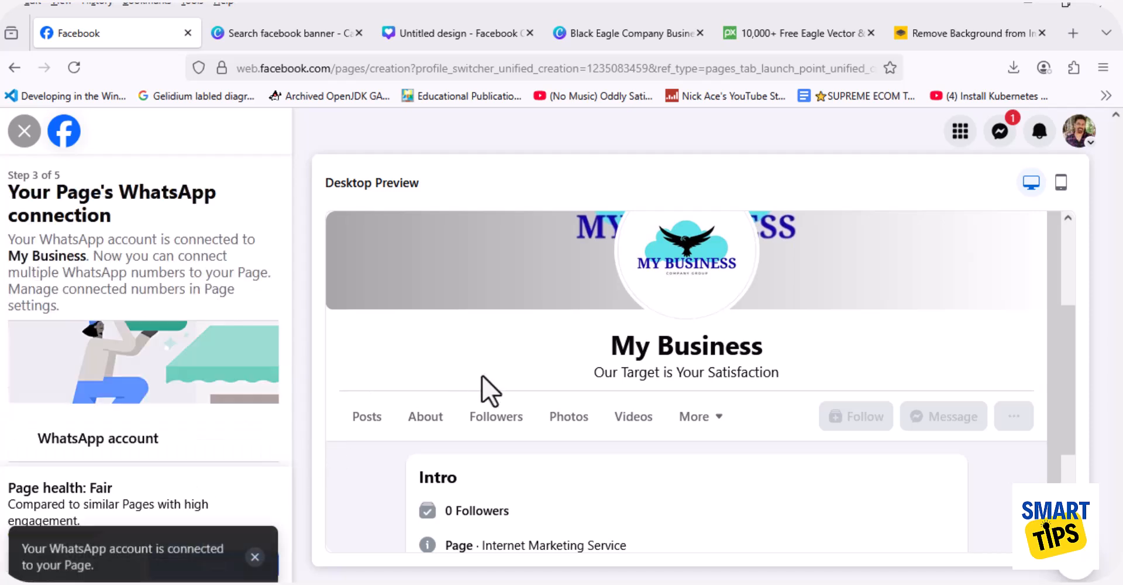
pyautogui.click(255, 550)
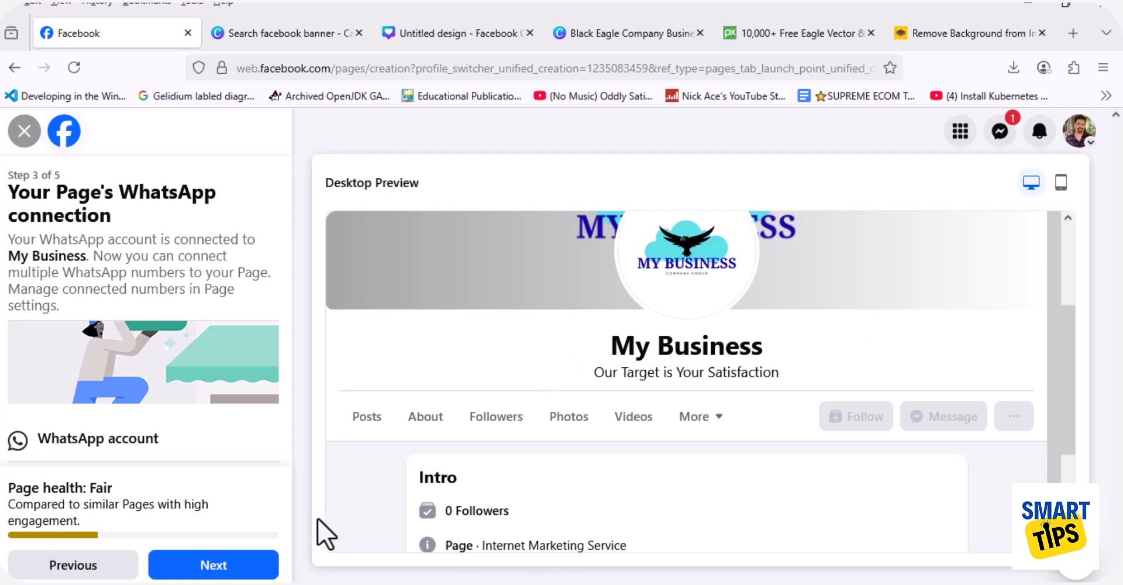
# - Proceed past the WhatsApp connection and friend invitations, and complete the final step of the Page setup
pyautogui.click(210, 566)
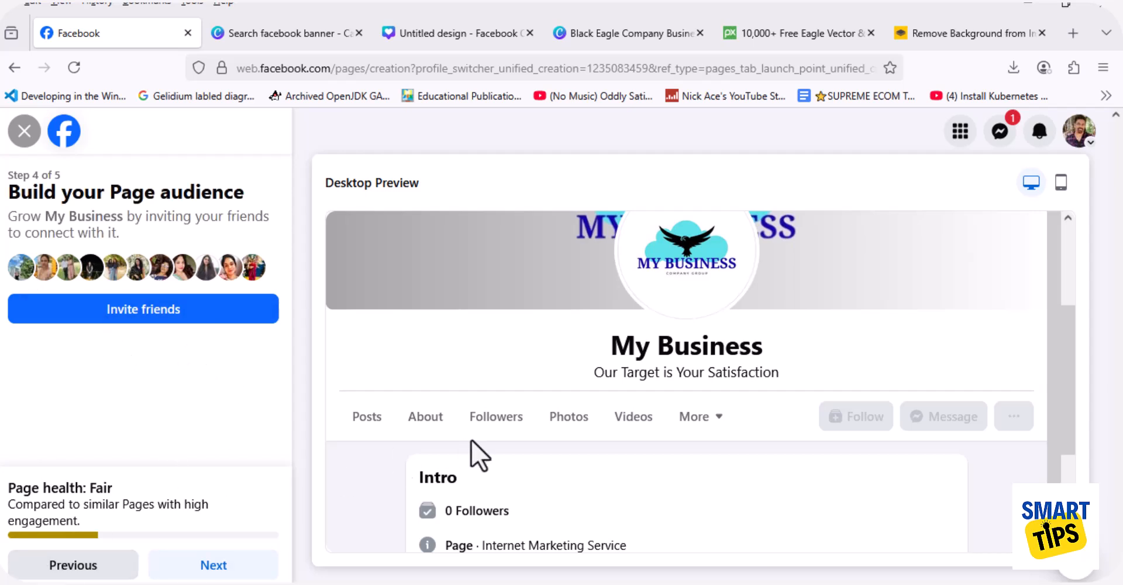
pyautogui.scroll(-3, 806, 275)
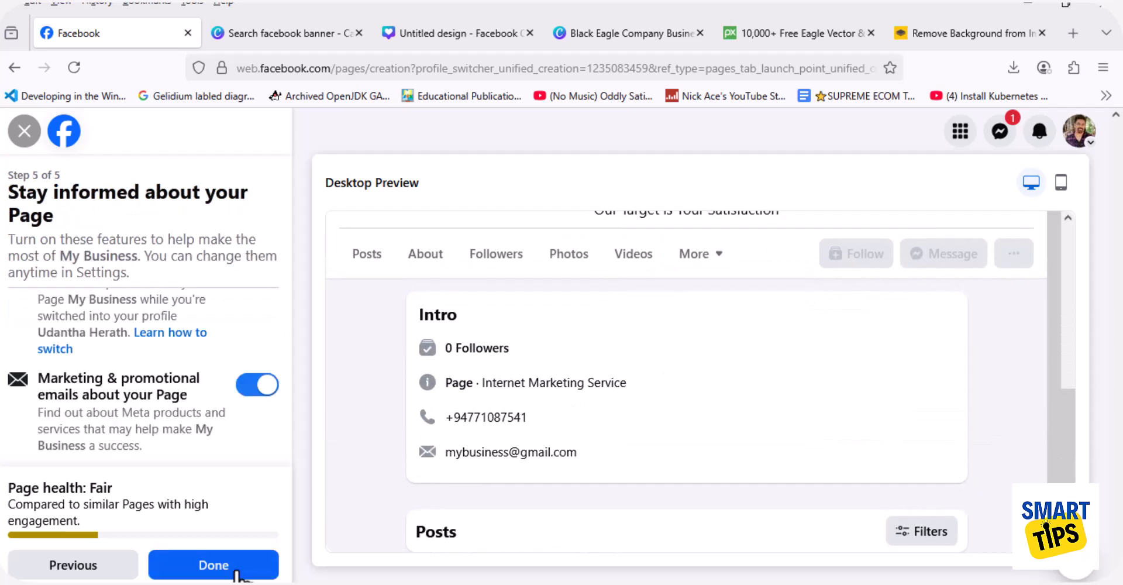
pyautogui.click(237, 570)
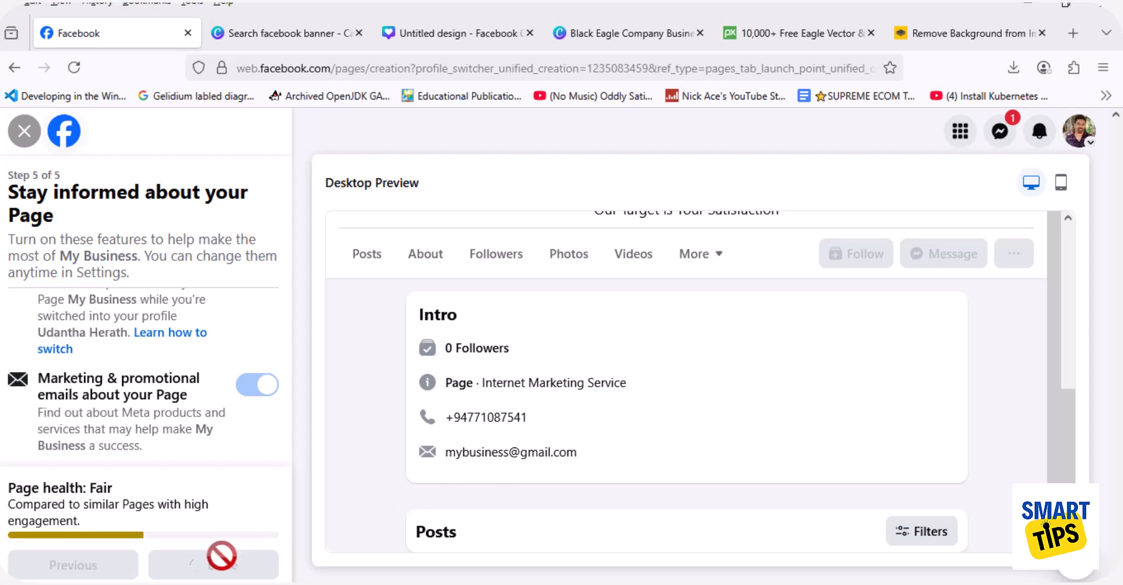